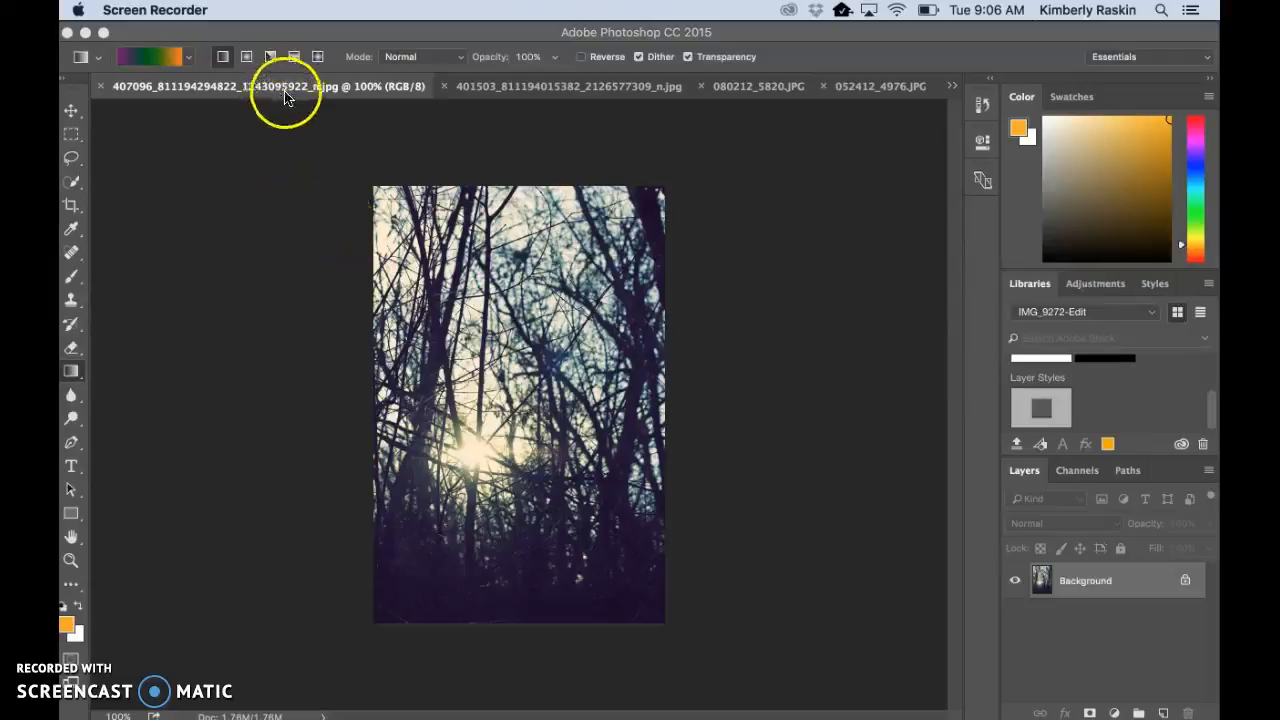
Compare the forest photo with the photo of the man in the alley by viewing each open document
click(521, 86)
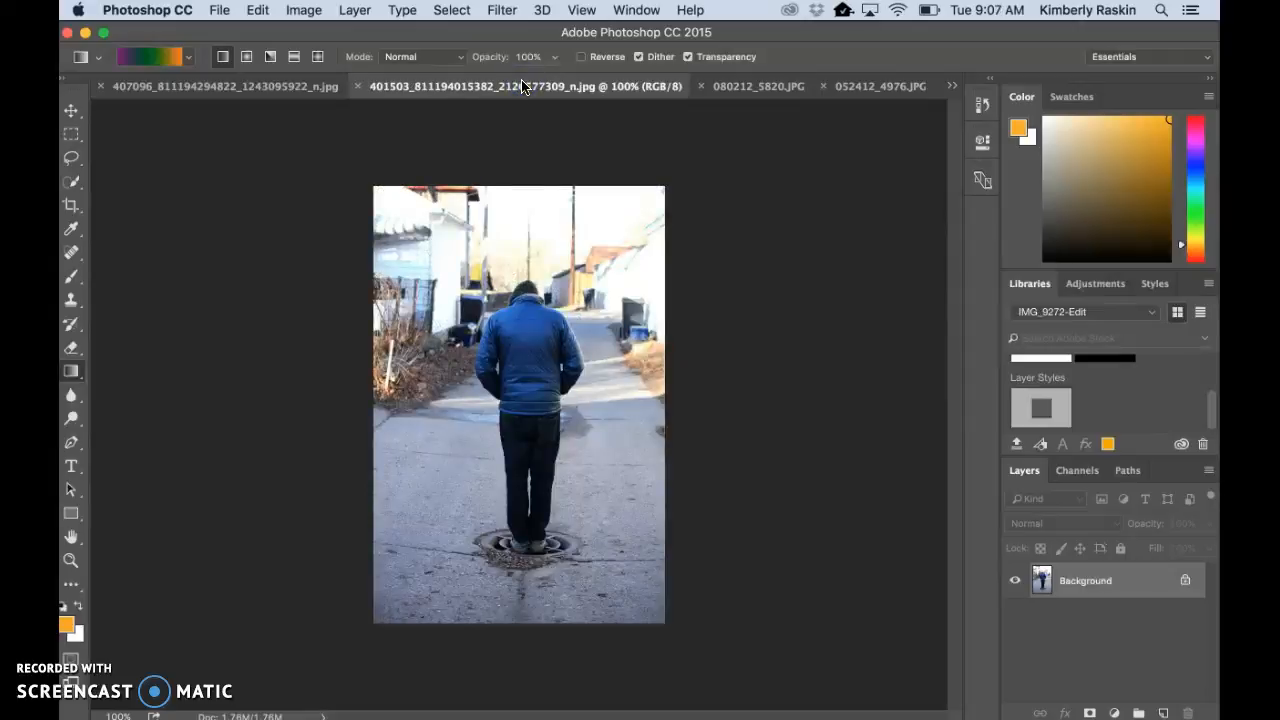
click(208, 88)
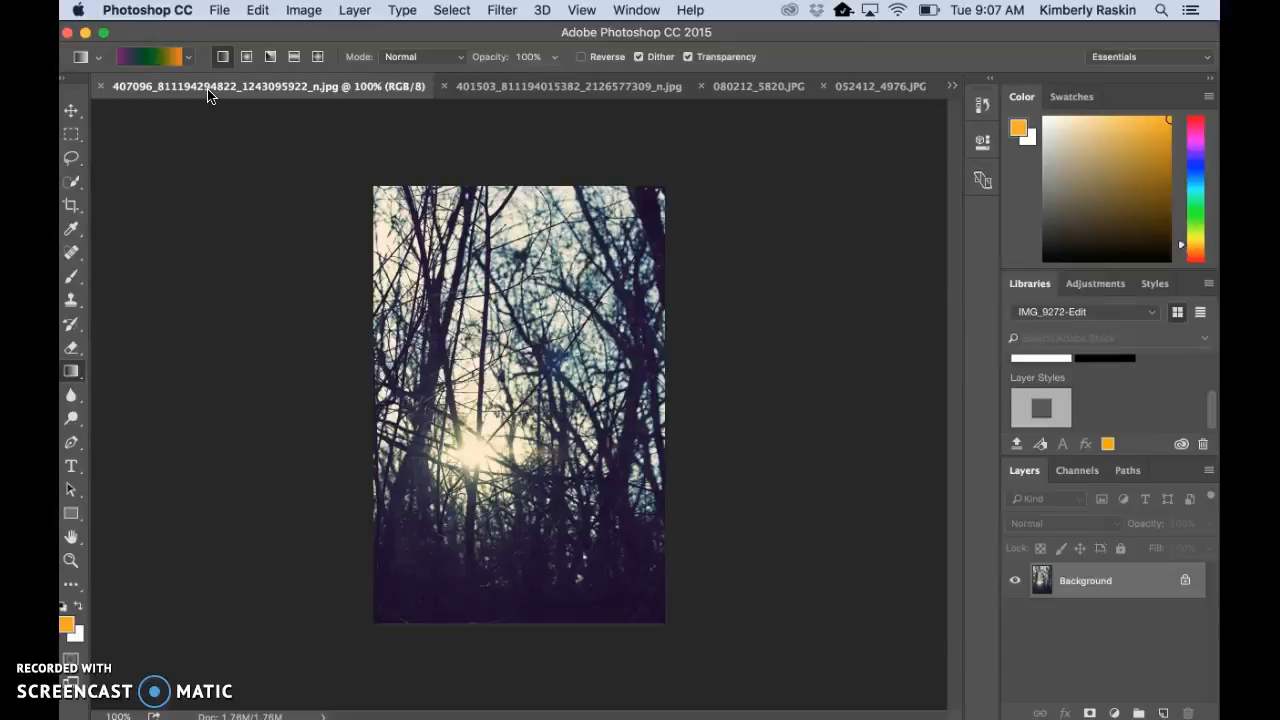
click(525, 90)
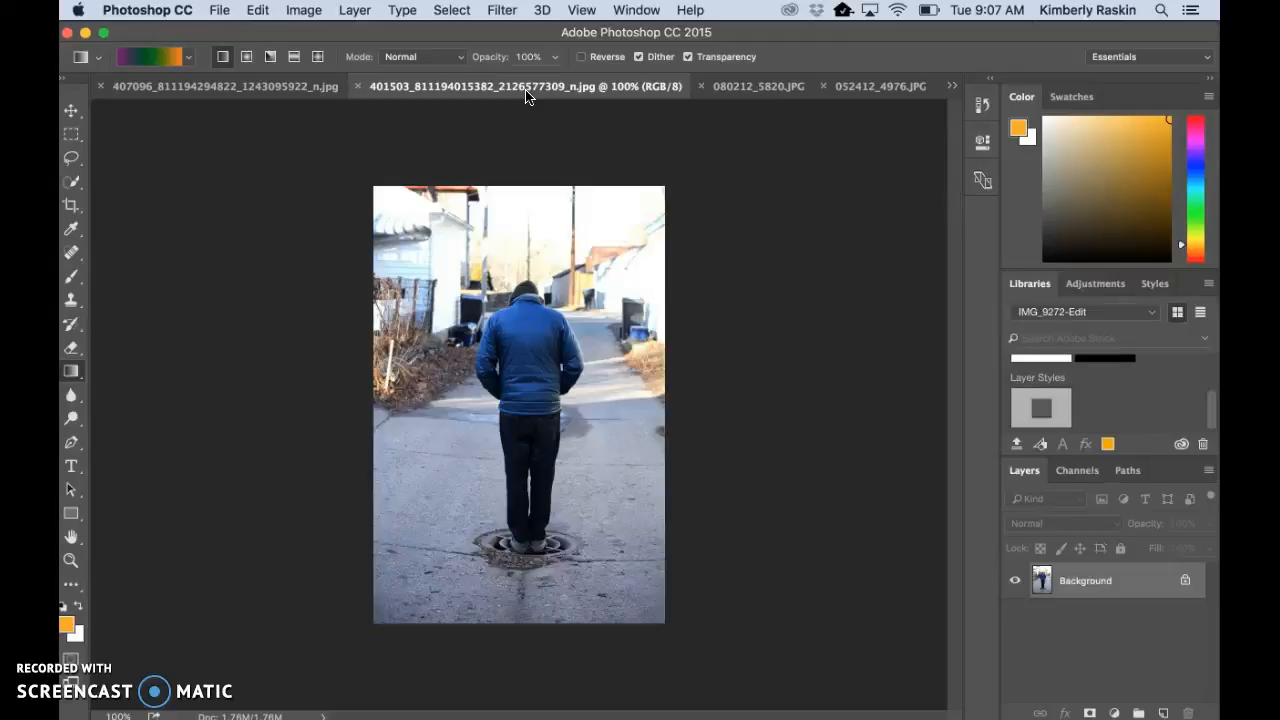
click(256, 89)
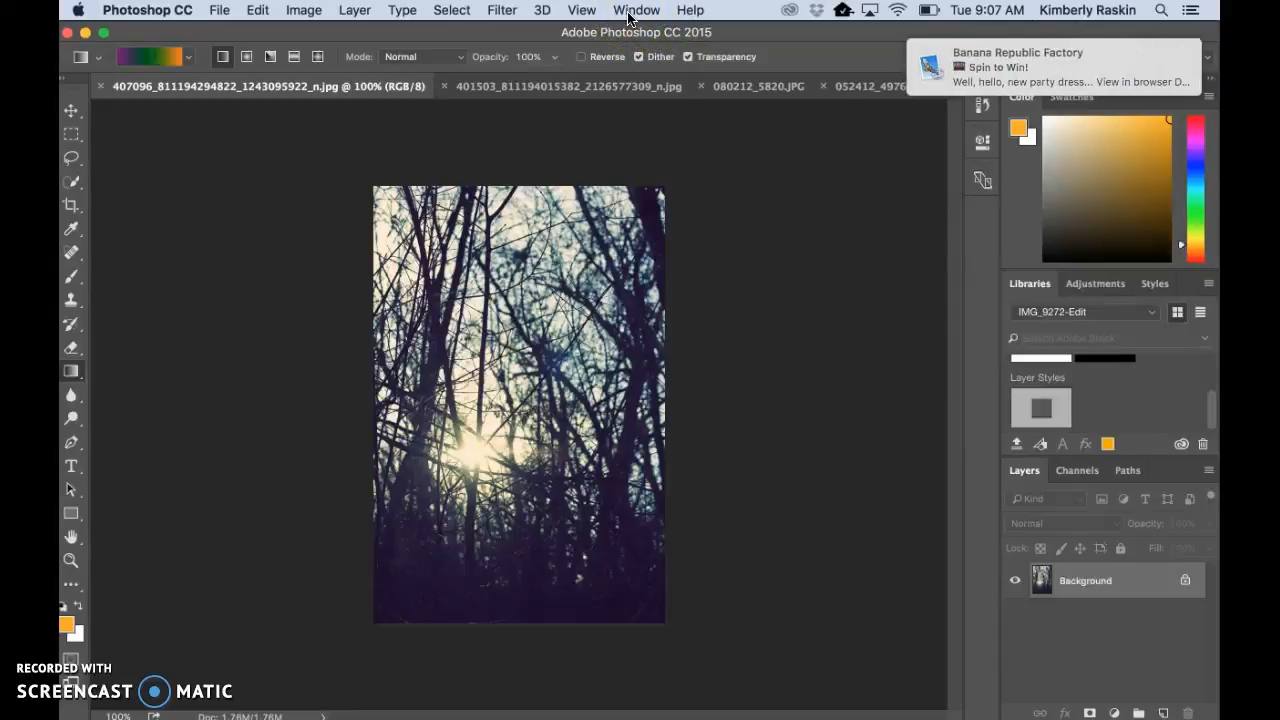
Arrange the open documents in a 2-up vertical layout
click(630, 12)
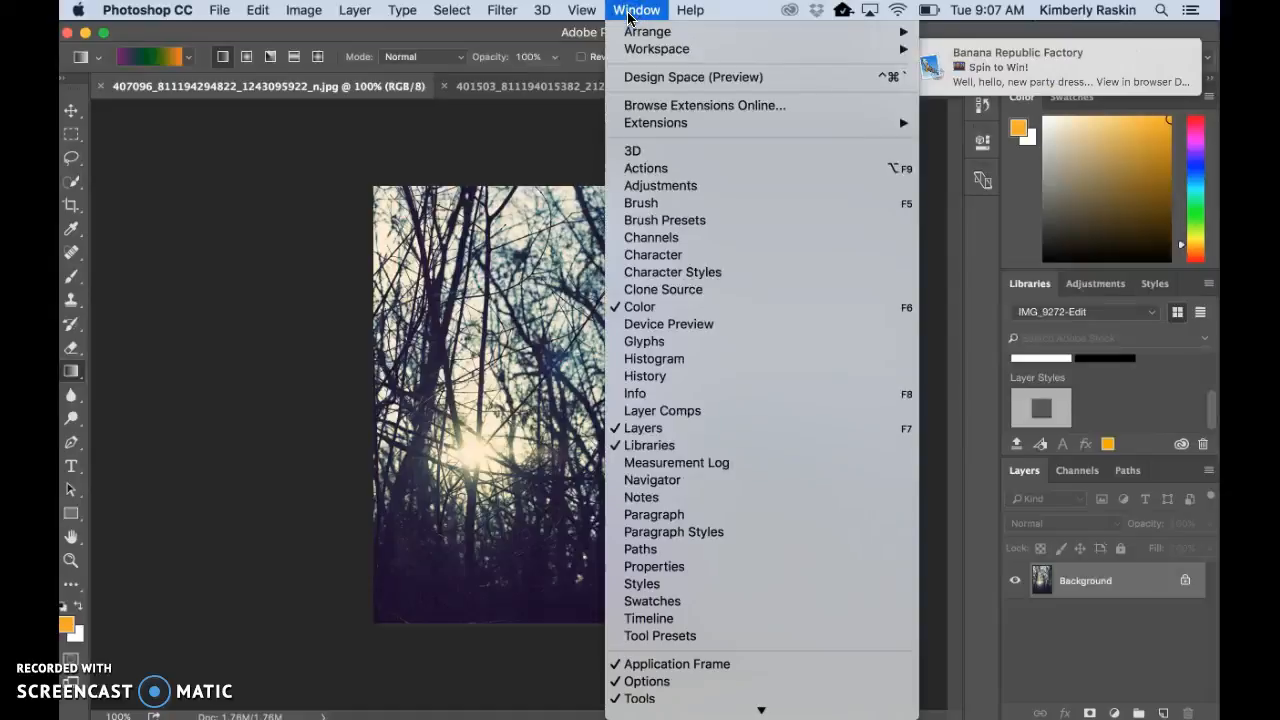
mouse_move(645, 37)
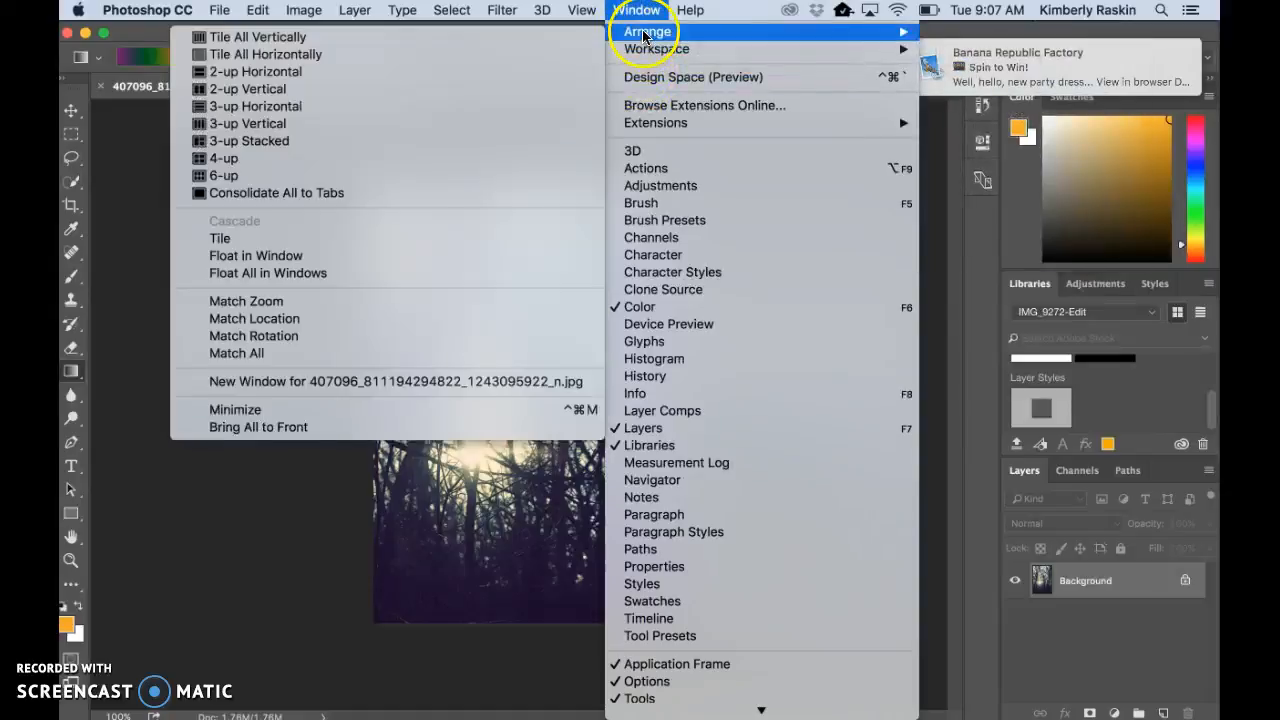
click(418, 92)
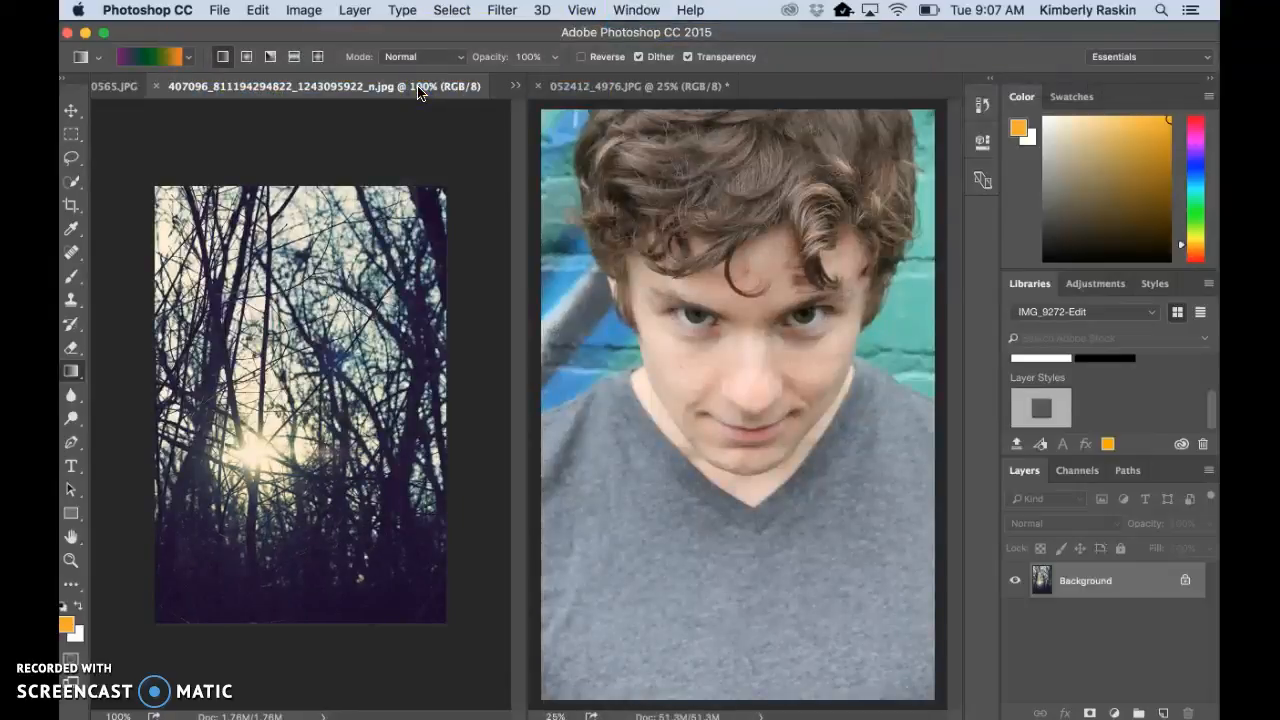
Arrange the open documents in a 6-up layout so six photos show side by side
click(634, 12)
mouse_move(641, 34)
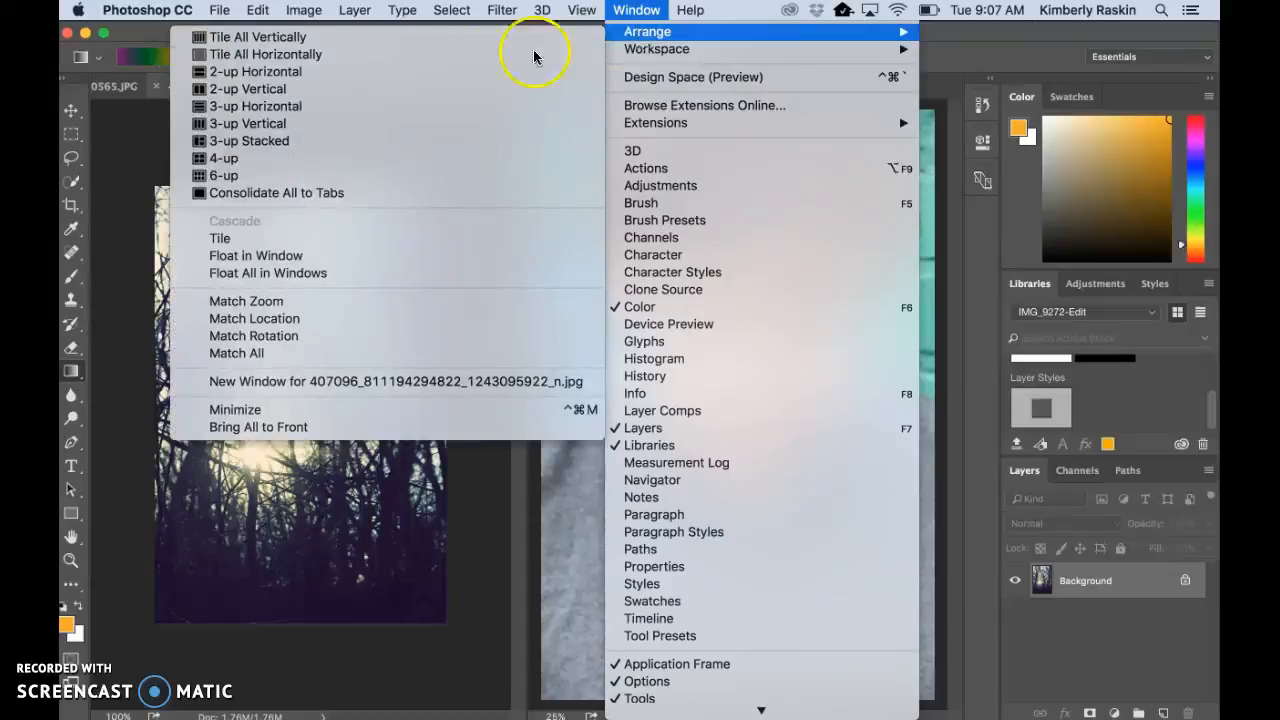
click(458, 175)
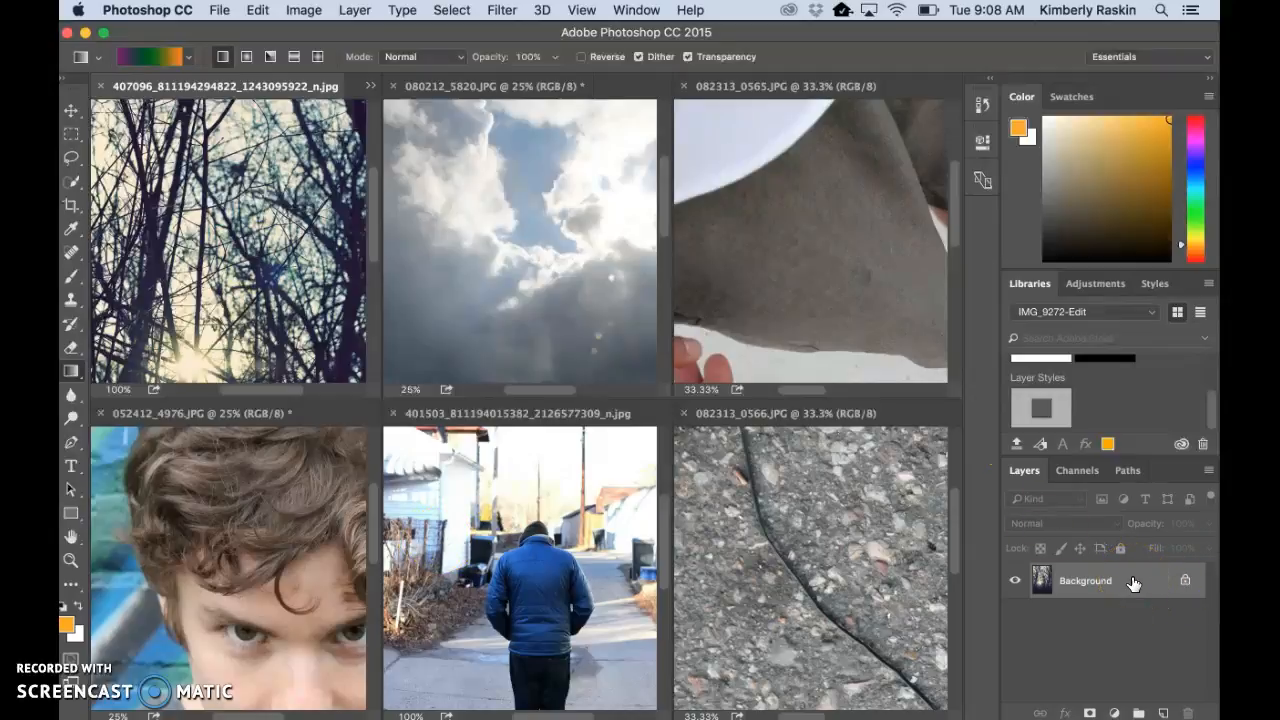
Copy the forest photo's Background layer into the alley photo document and consolidate all documents back to tabs
drag(1153, 585, 575, 560)
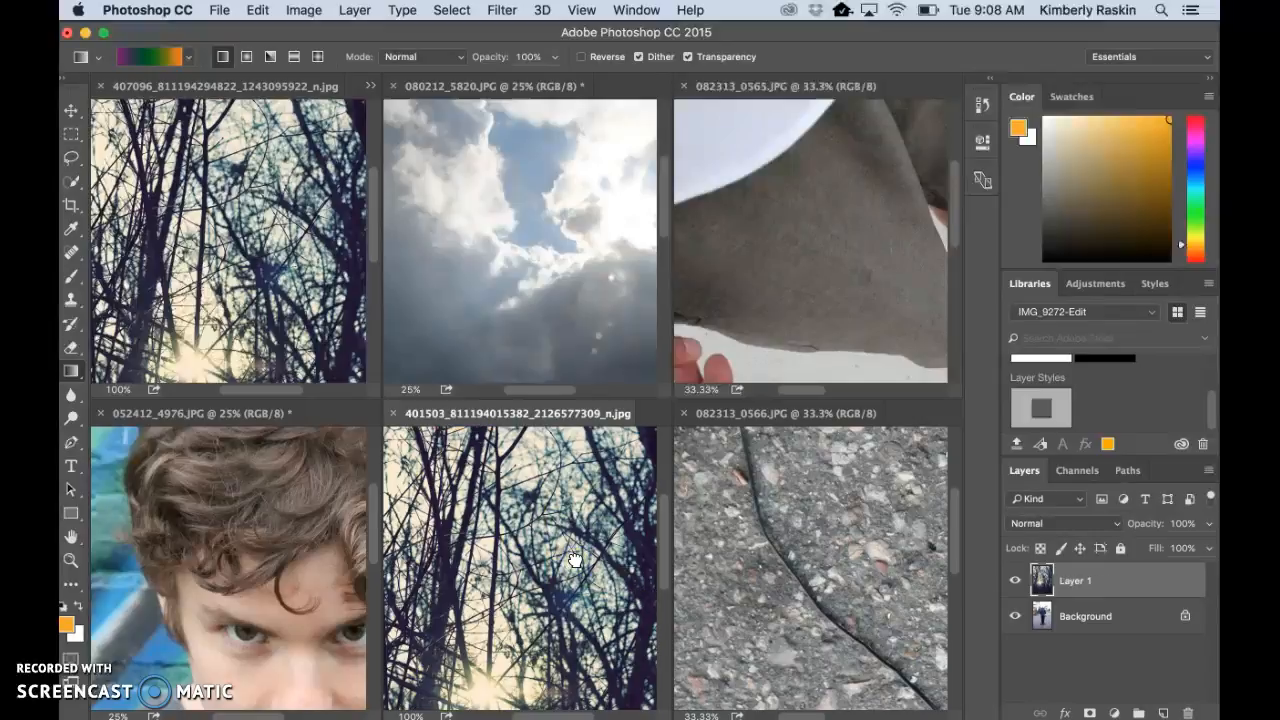
click(636, 10)
mouse_move(640, 31)
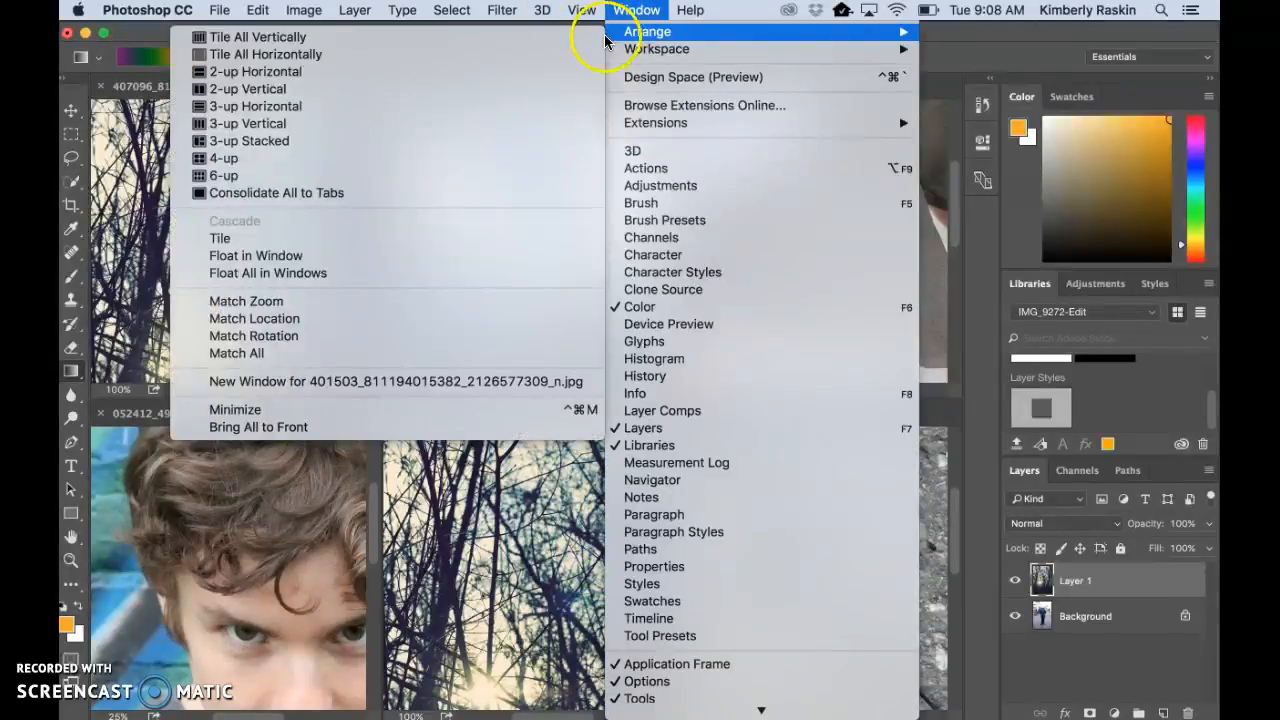
click(408, 195)
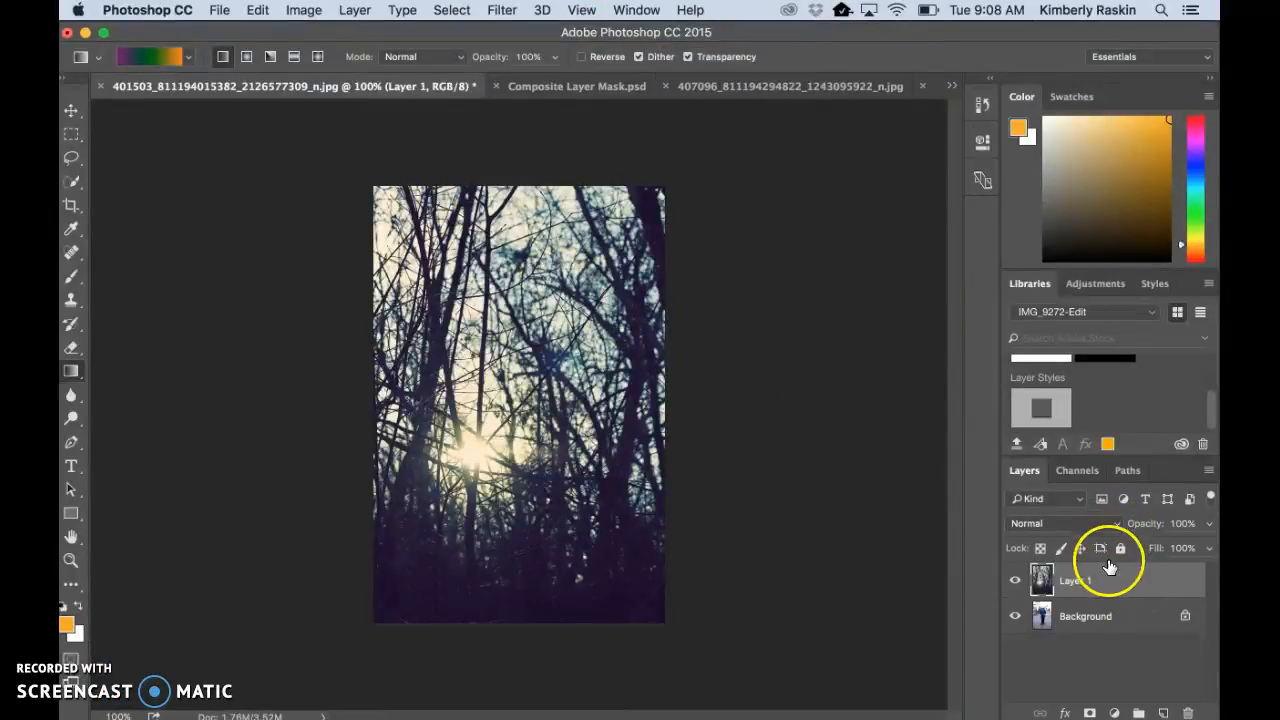
Try the Darken, Multiply and Color Burn blending modes on the forest layer
click(1108, 524)
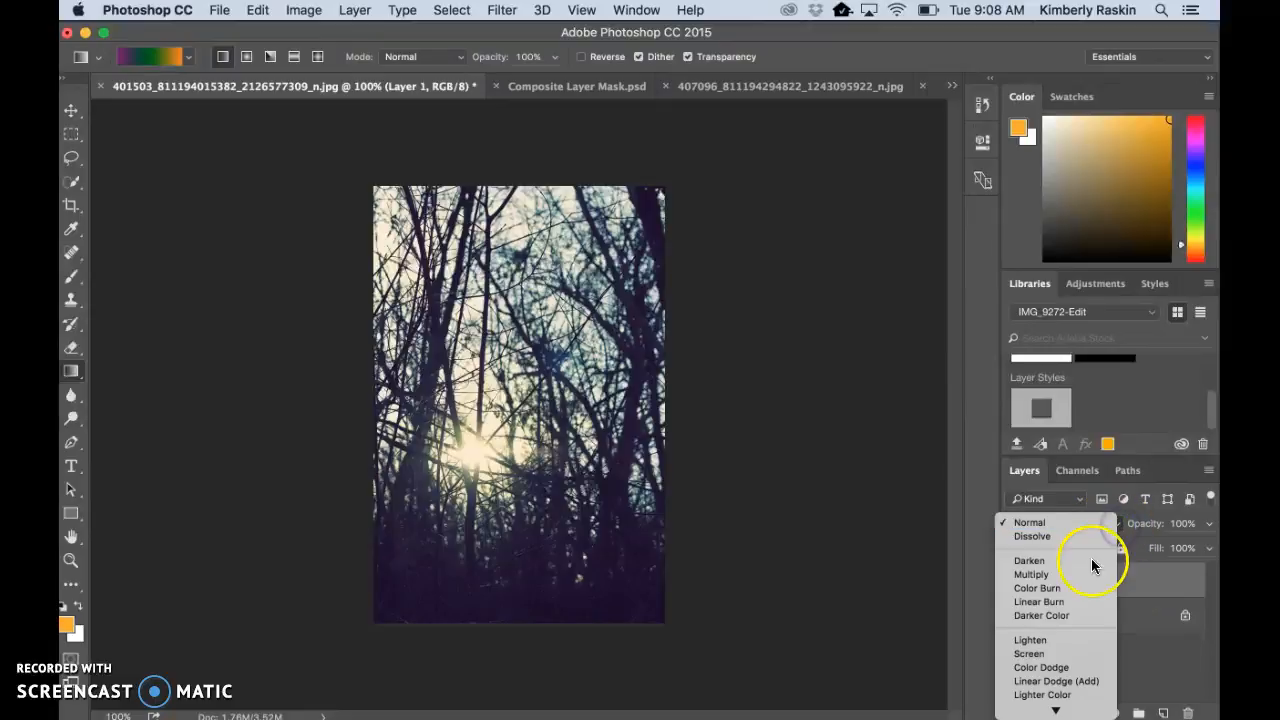
click(1085, 560)
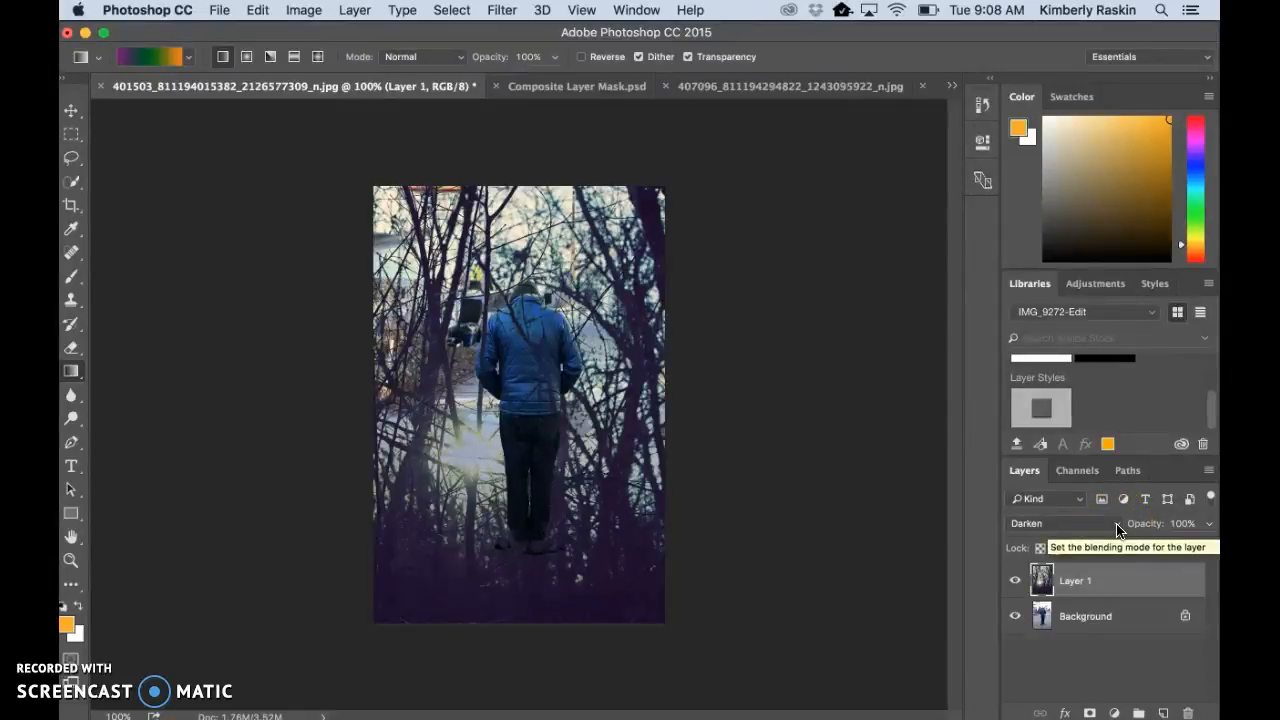
click(1118, 530)
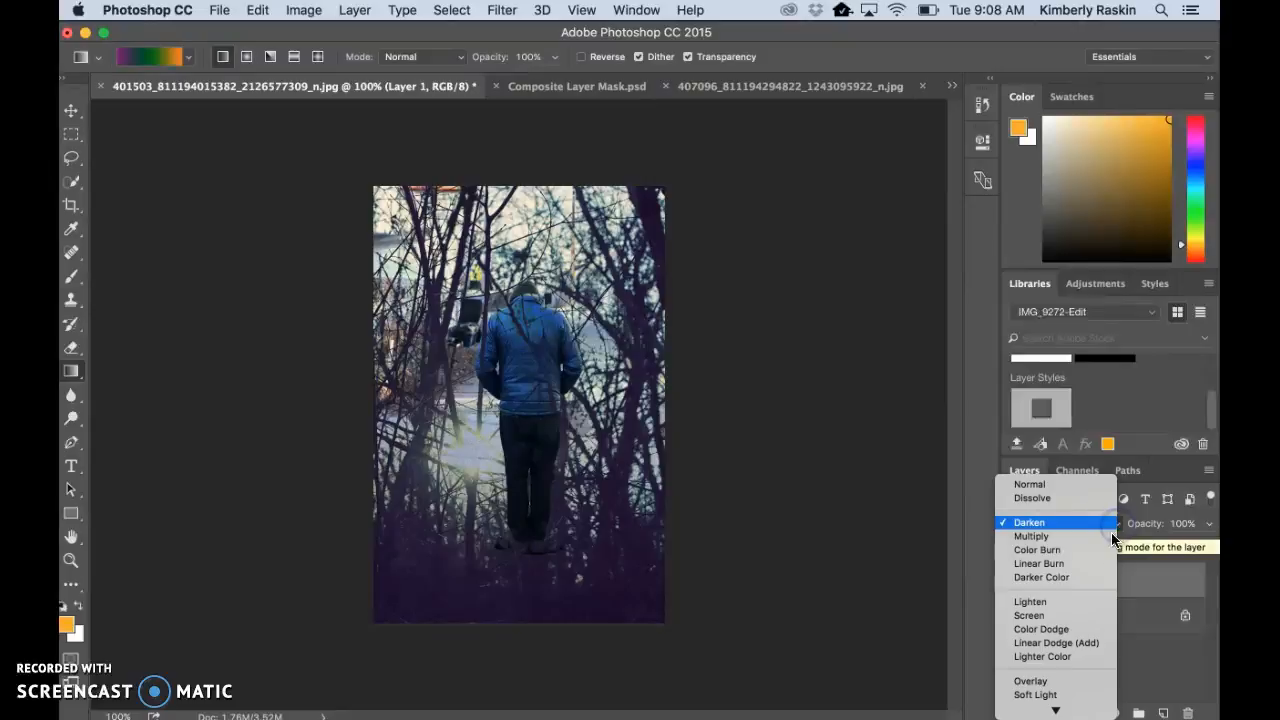
click(1096, 540)
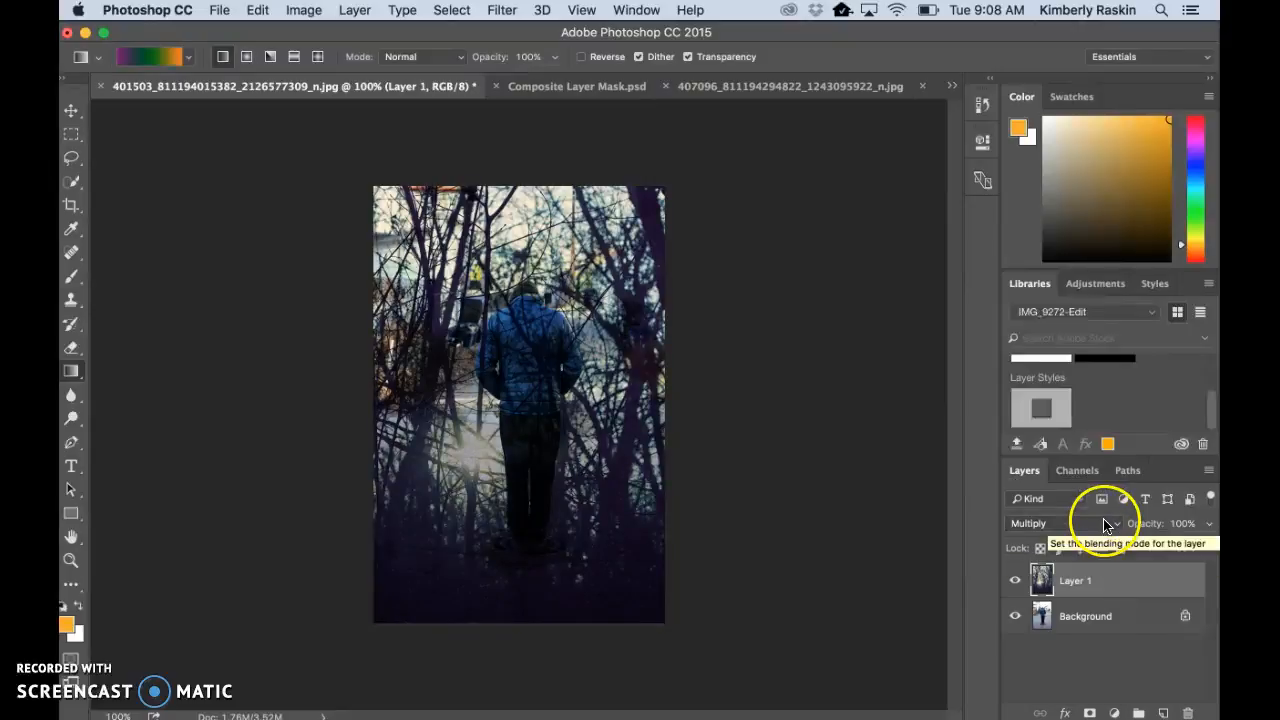
click(1114, 524)
click(1109, 537)
Set the forest layer's blending mode to Darker Color and add a layer mask to it
click(1109, 528)
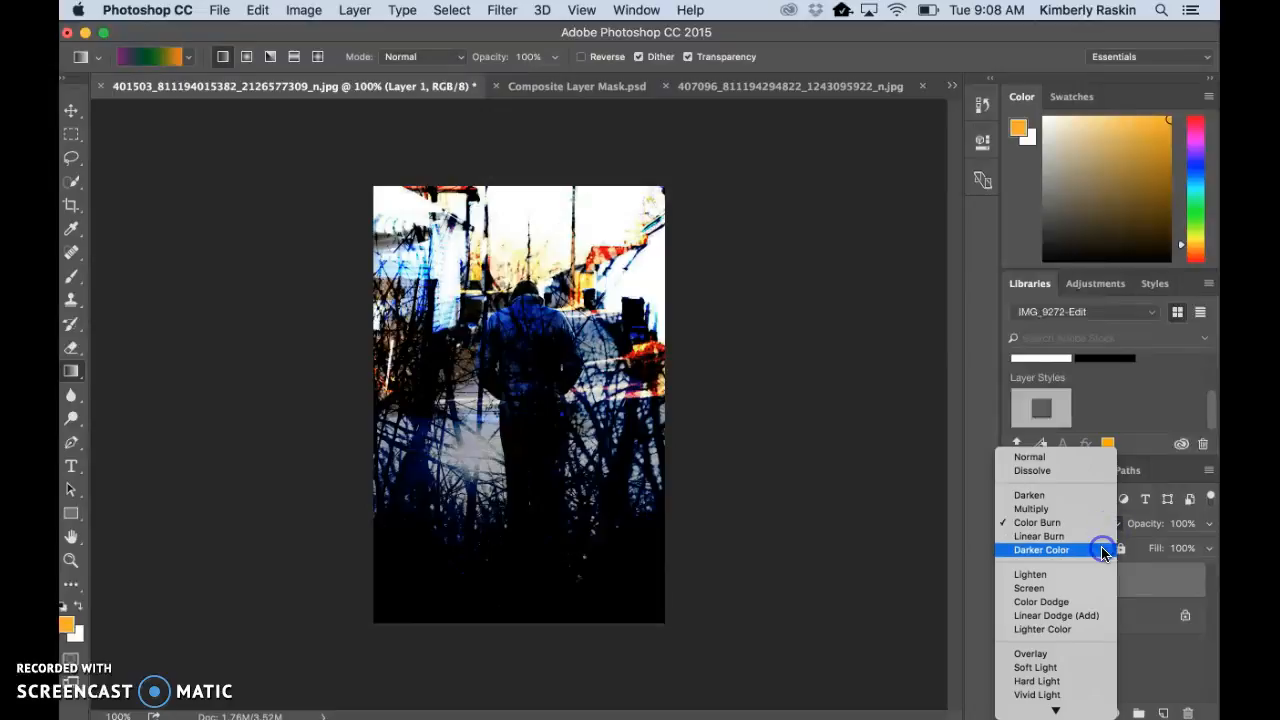
click(1104, 551)
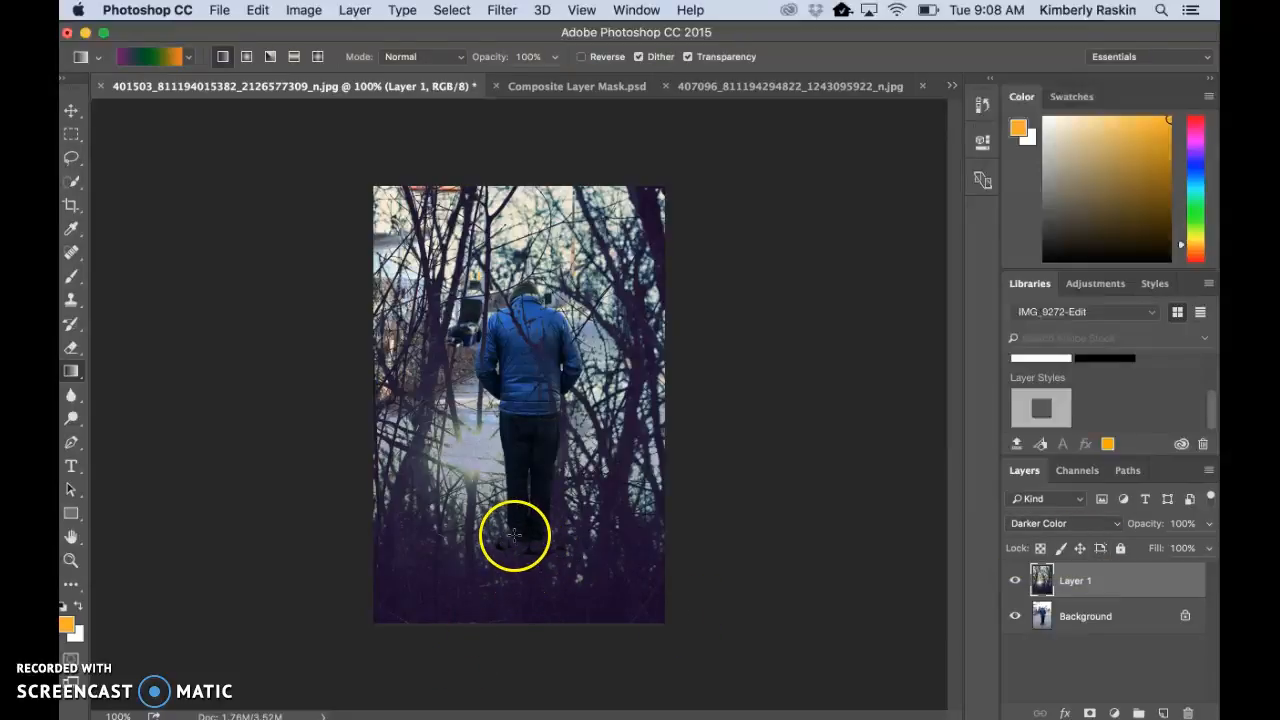
click(1131, 595)
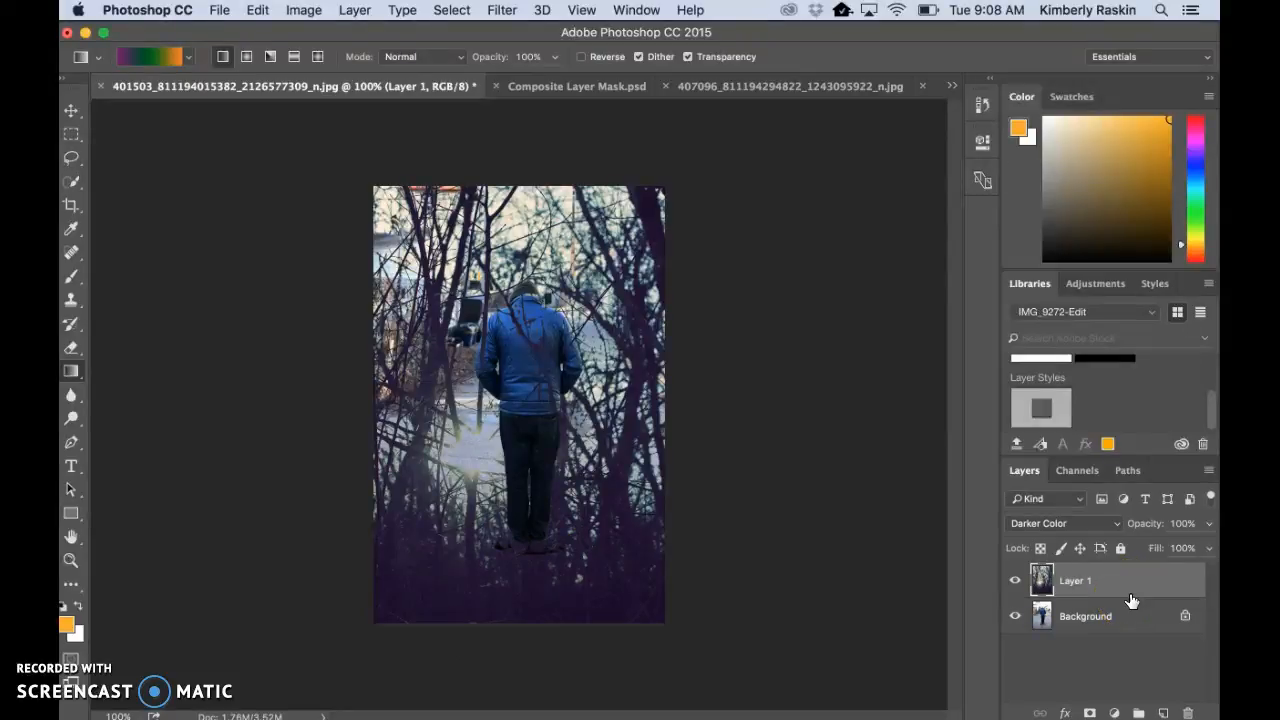
click(1090, 712)
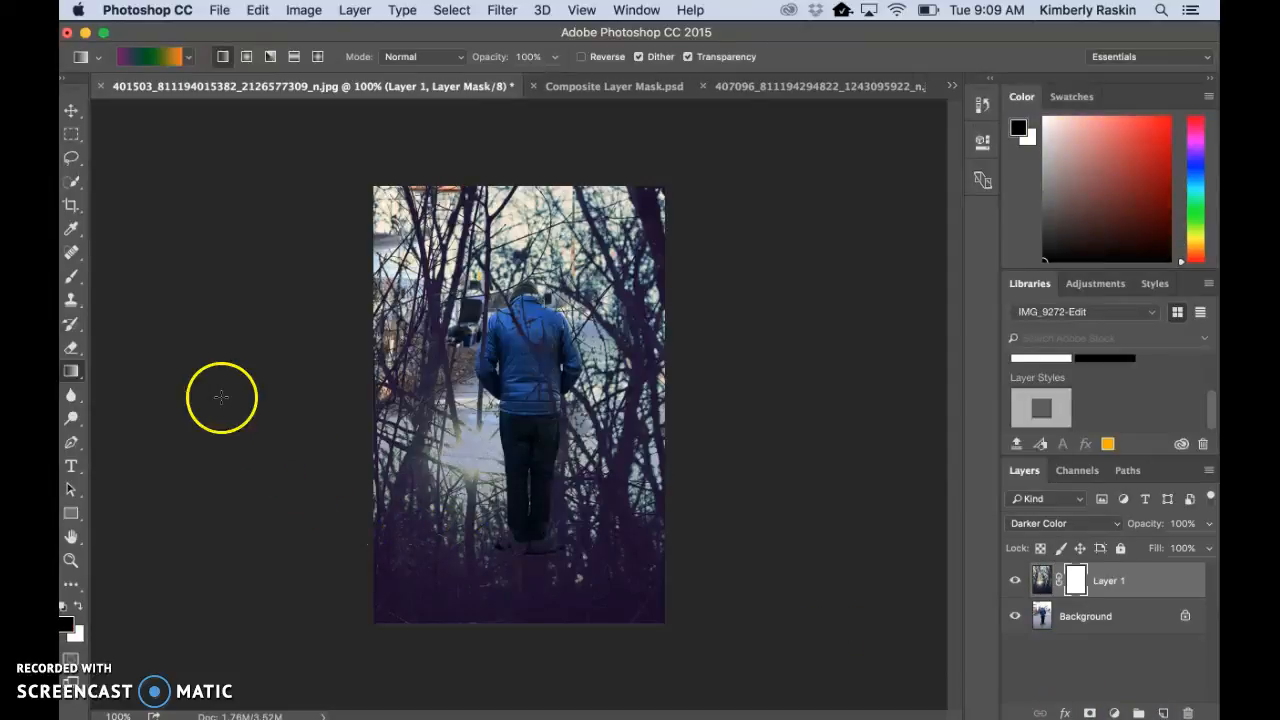
Paint black on the forest layer's mask over the man's shoes using a slightly softened 60 px brush
click(71, 279)
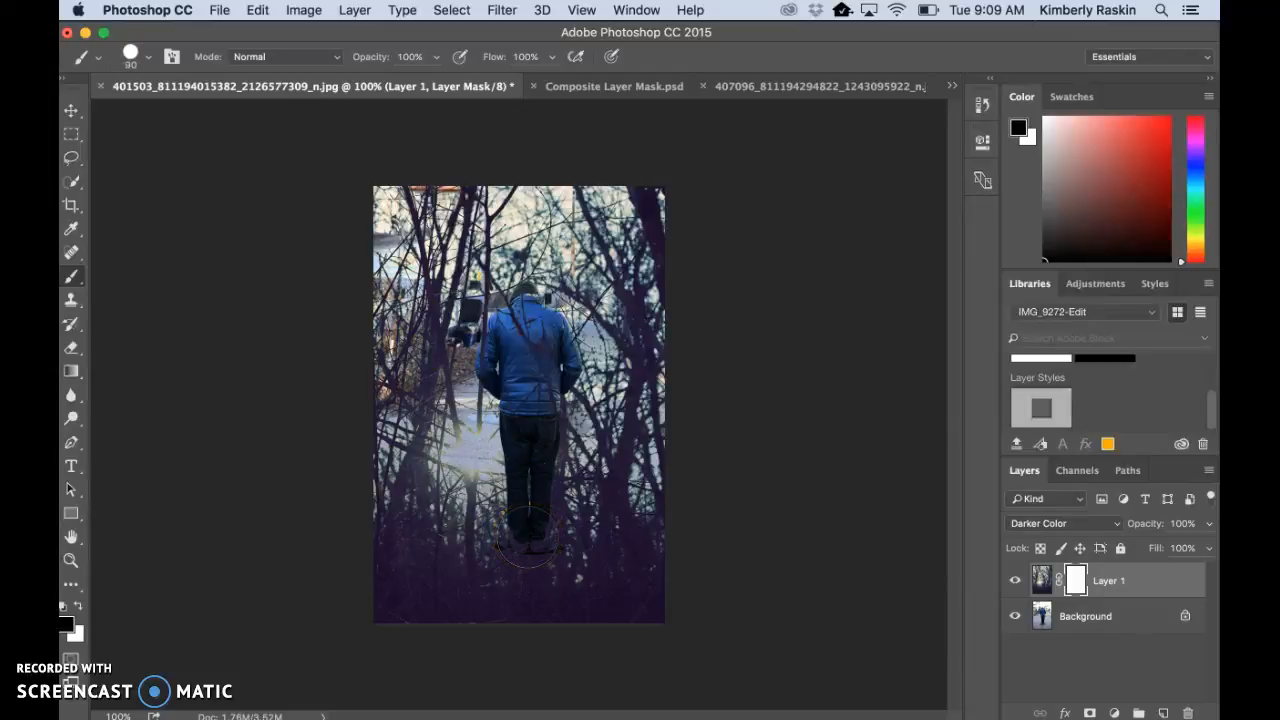
click(148, 57)
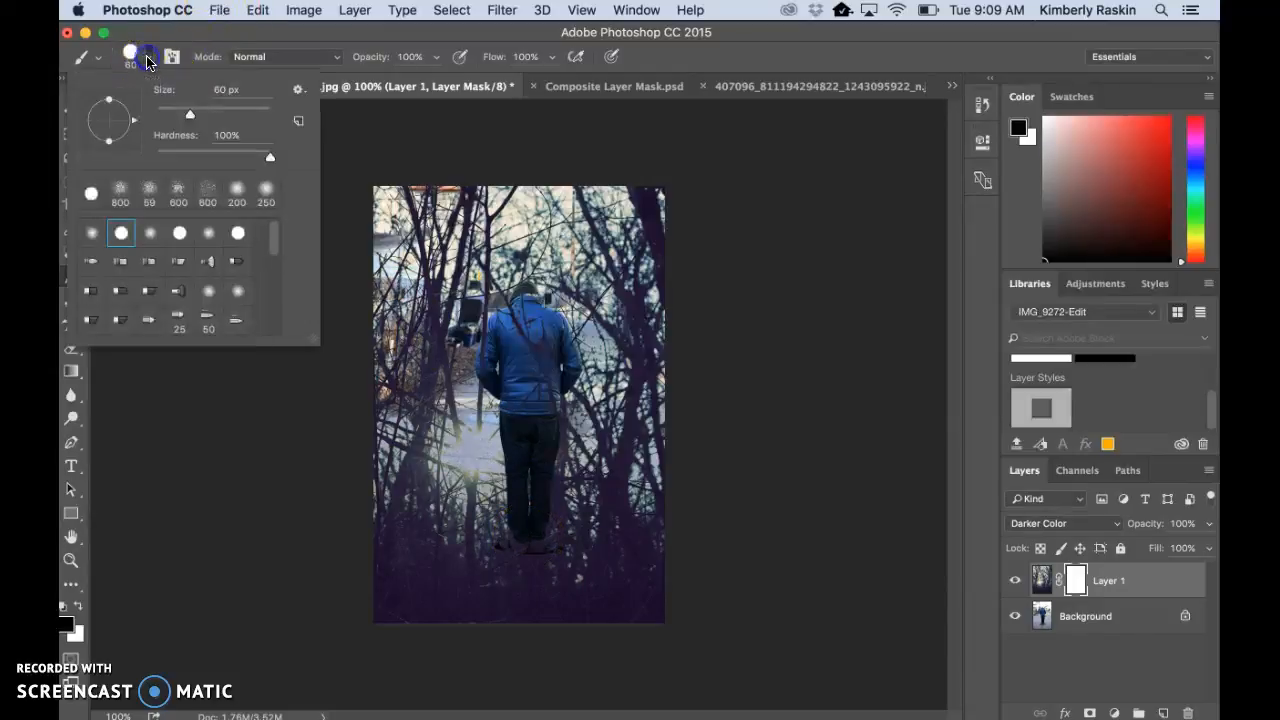
drag(270, 159, 264, 163)
click(760, 52)
click(572, 547)
drag(572, 547, 530, 538)
click(912, 562)
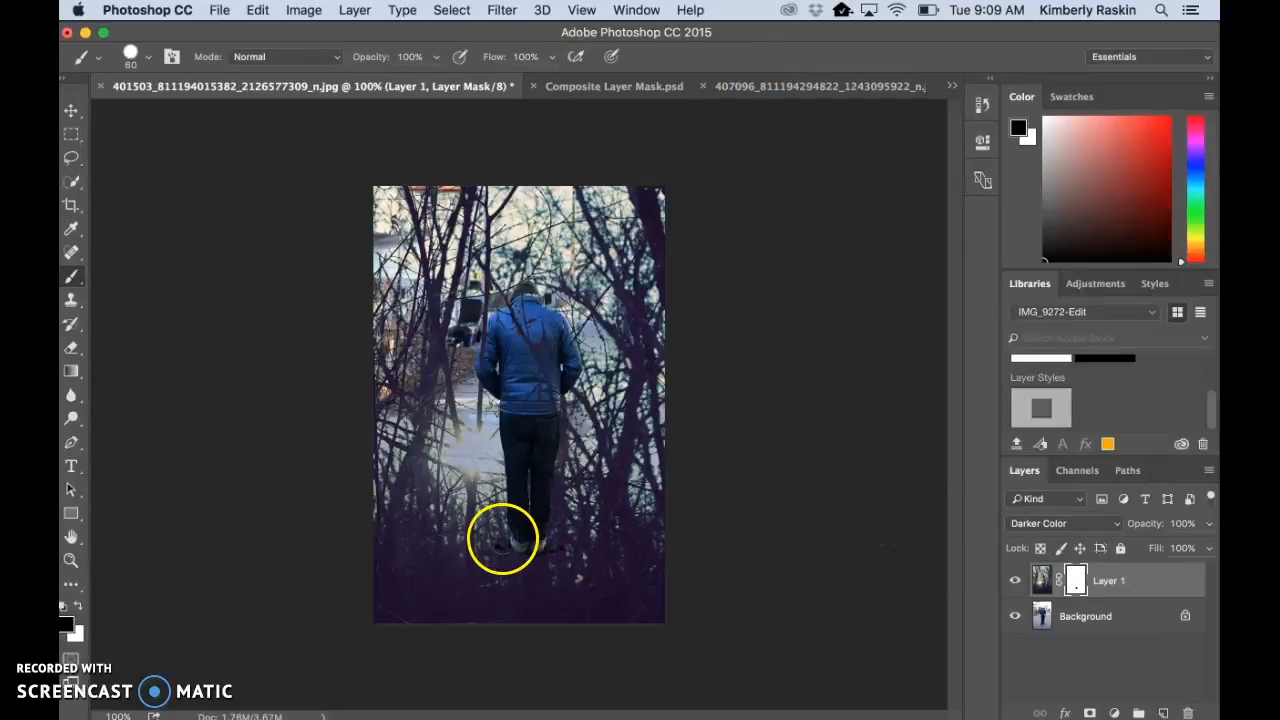
Reduce the brush to 35 px and refine the forest layer's mask around the man's shoes
key(bracketleft)
key(bracketleft)
key(bracketleft)
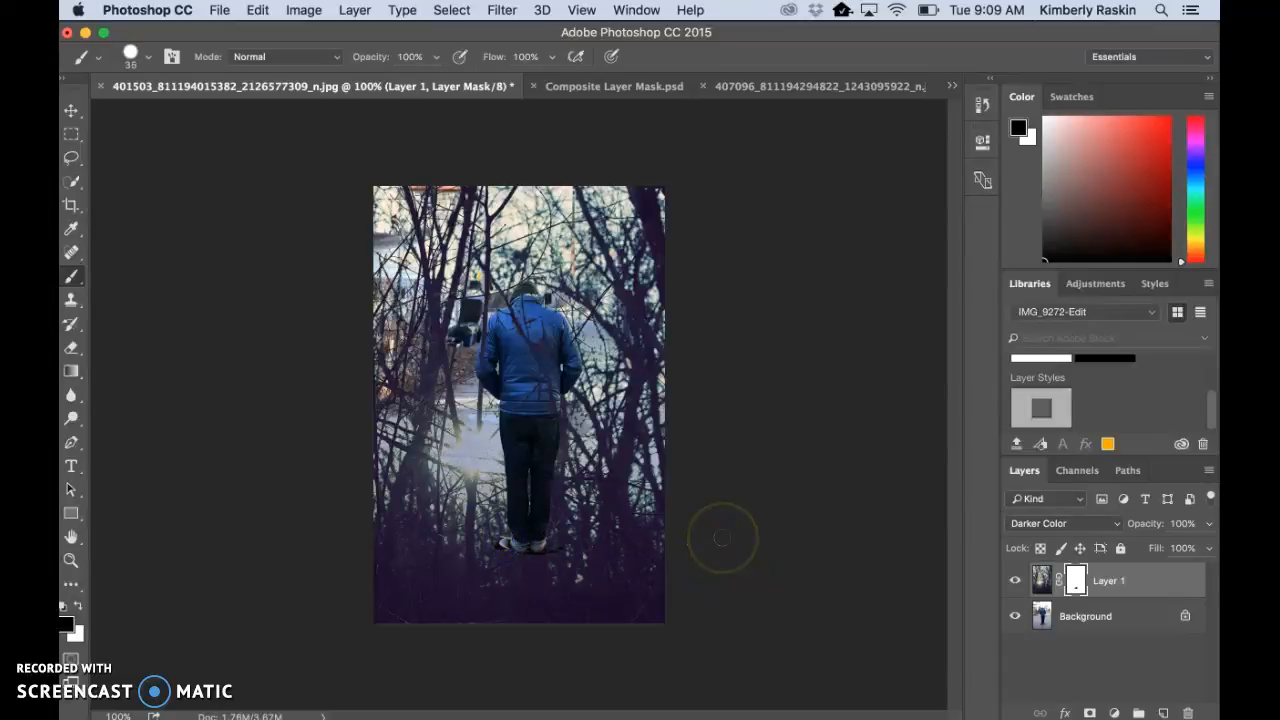
click(529, 429)
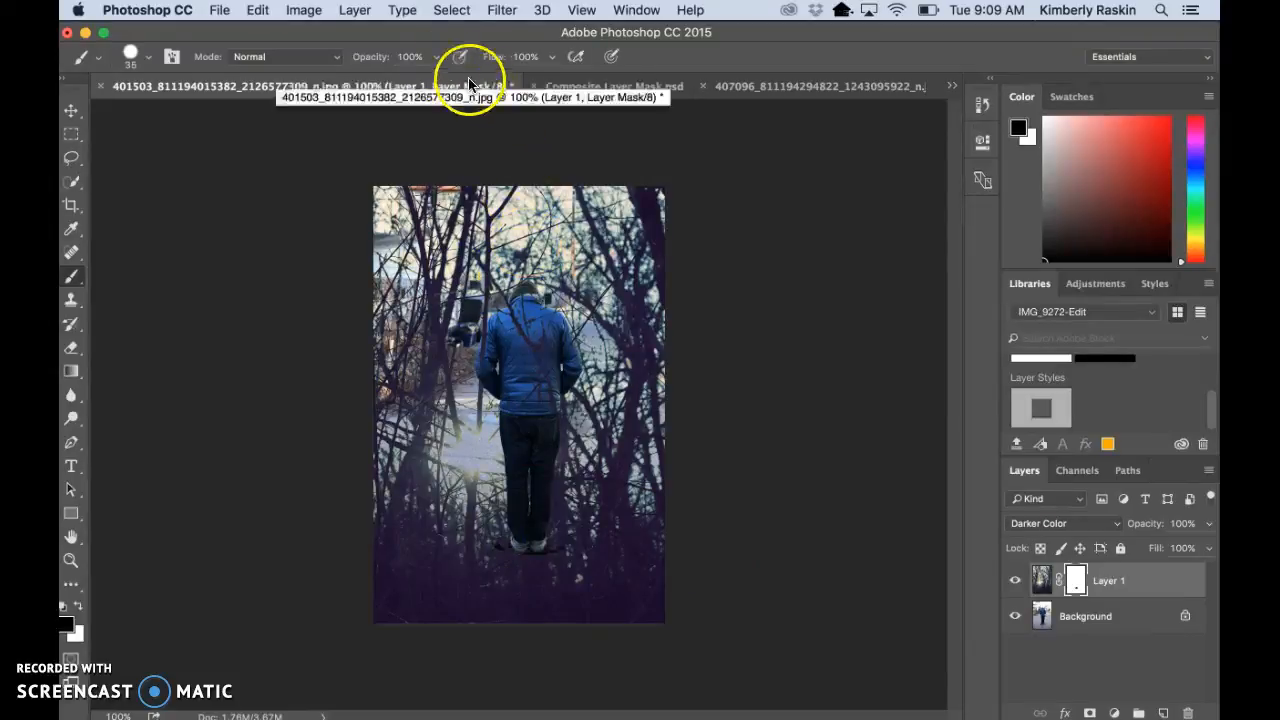
Lower the brush opacity to 35% and softly paint the forest layer's mask around the man's feet
click(436, 58)
drag(434, 77, 380, 77)
mouse_move(455, 430)
mouse_down()
mouse_move(505, 541)
mouse_move(551, 543)
mouse_move(568, 567)
mouse_move(457, 557)
mouse_move(497, 543)
mouse_move(481, 545)
mouse_up()
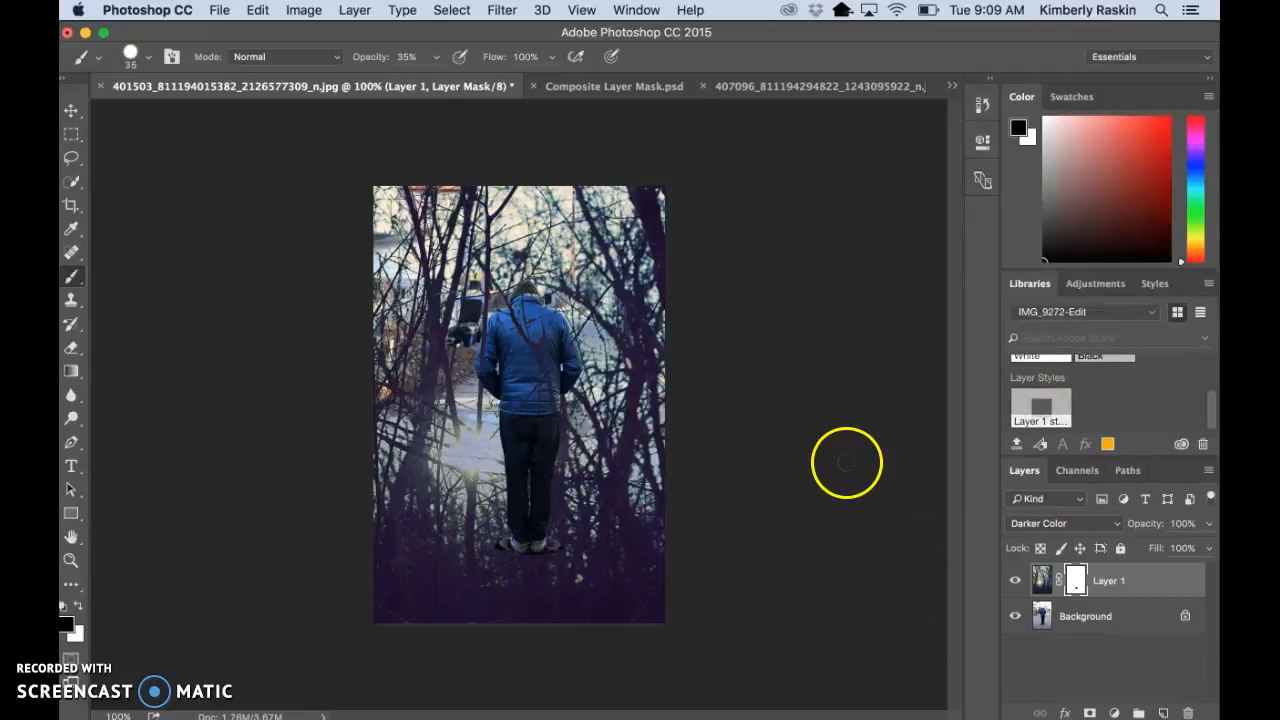
click(71, 110)
drag(586, 357, 548, 368)
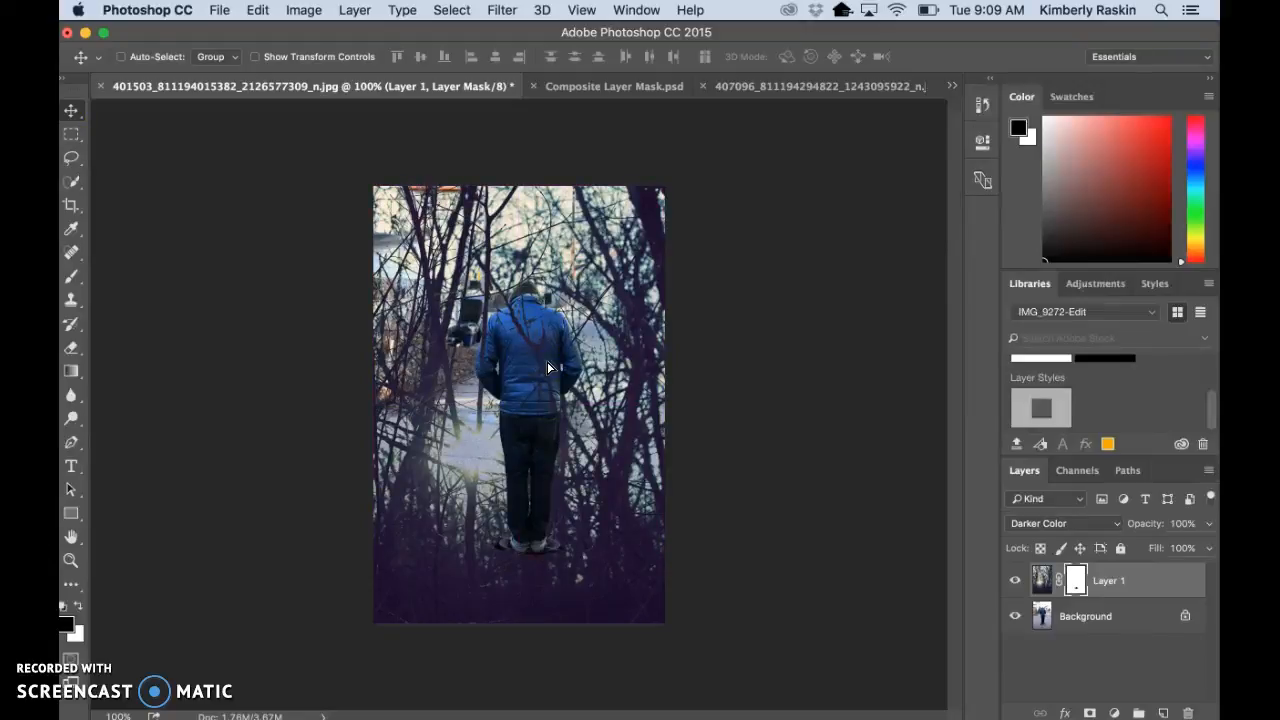
Add a Curves adjustment layer and shape a mild RGB S-curve with raised highlights and slightly lowered shadows
double_click(1078, 285)
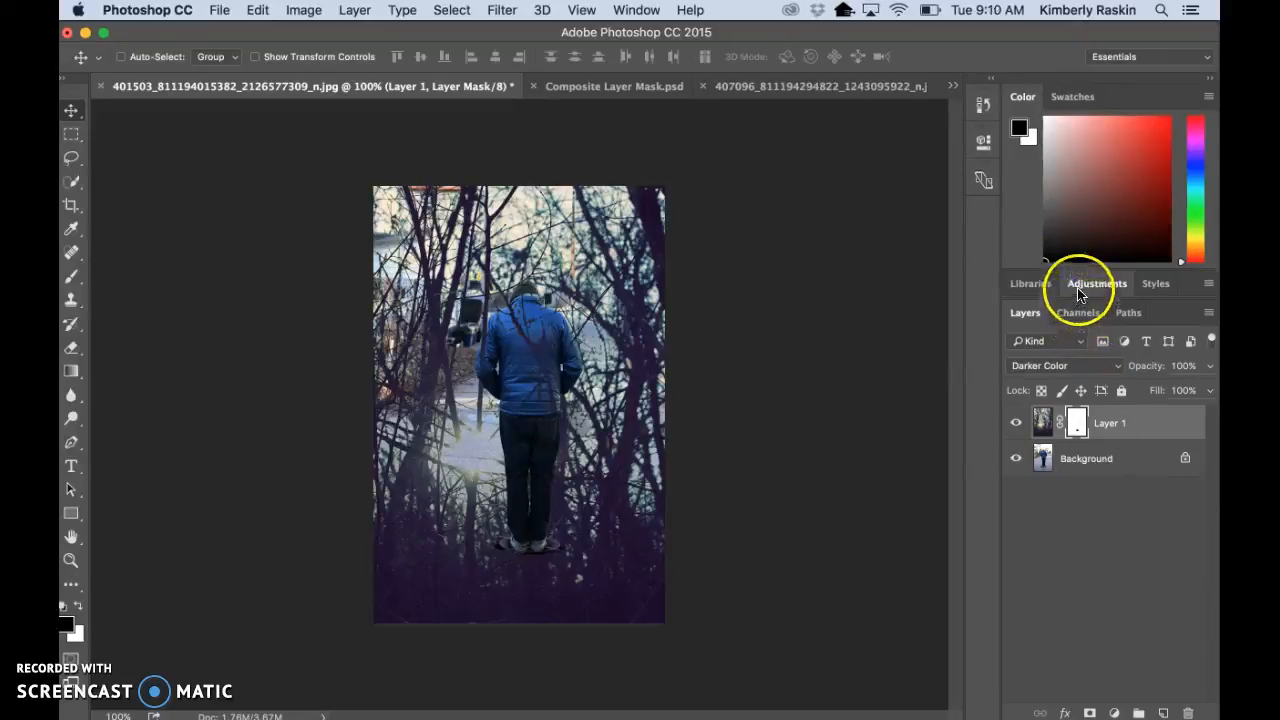
click(1079, 287)
click(1097, 324)
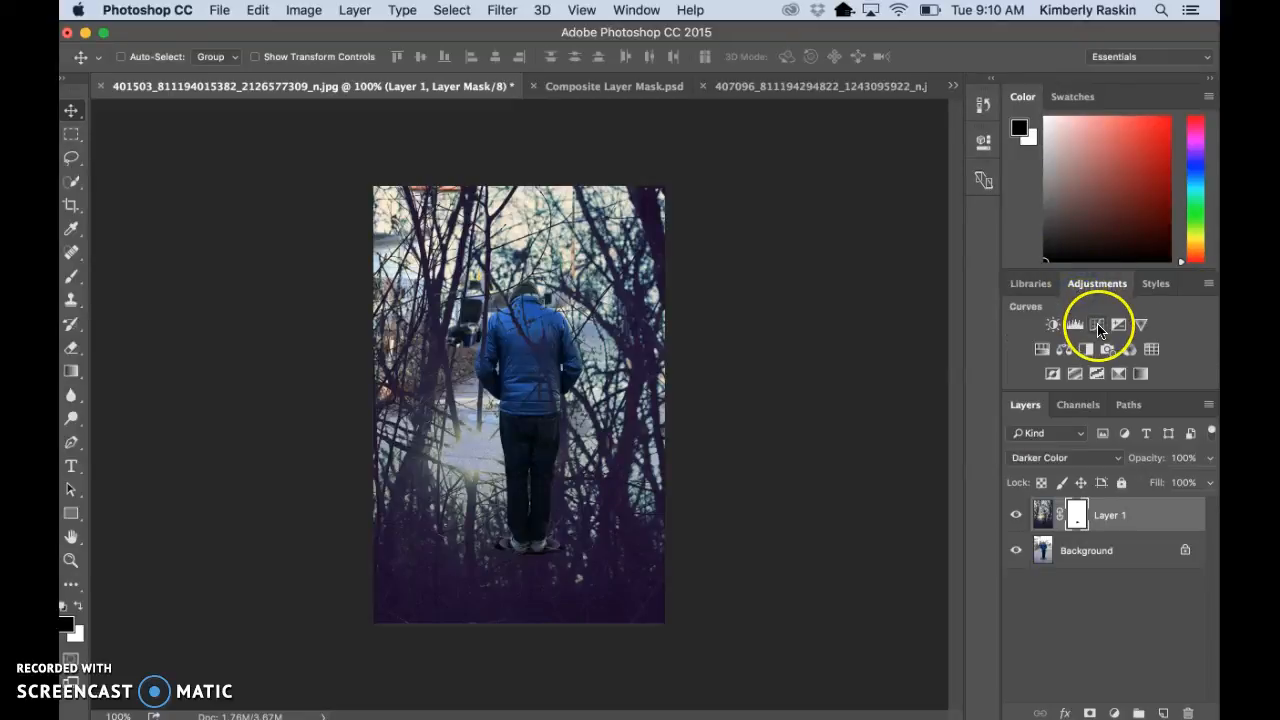
click(800, 369)
drag(887, 281, 885, 270)
drag(798, 369, 801, 373)
drag(801, 374, 798, 373)
In the Curves adjustment's Red channel, lower the highlights slightly and raise the shadows slightly
click(849, 215)
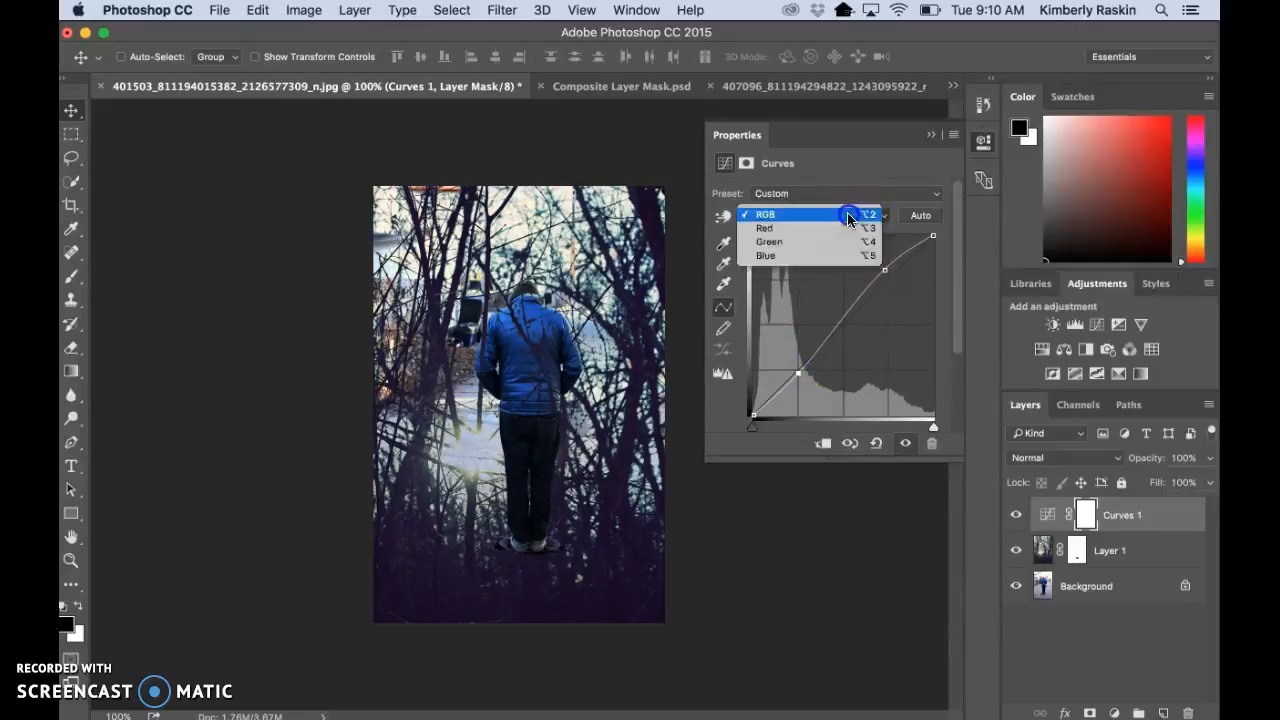
click(843, 228)
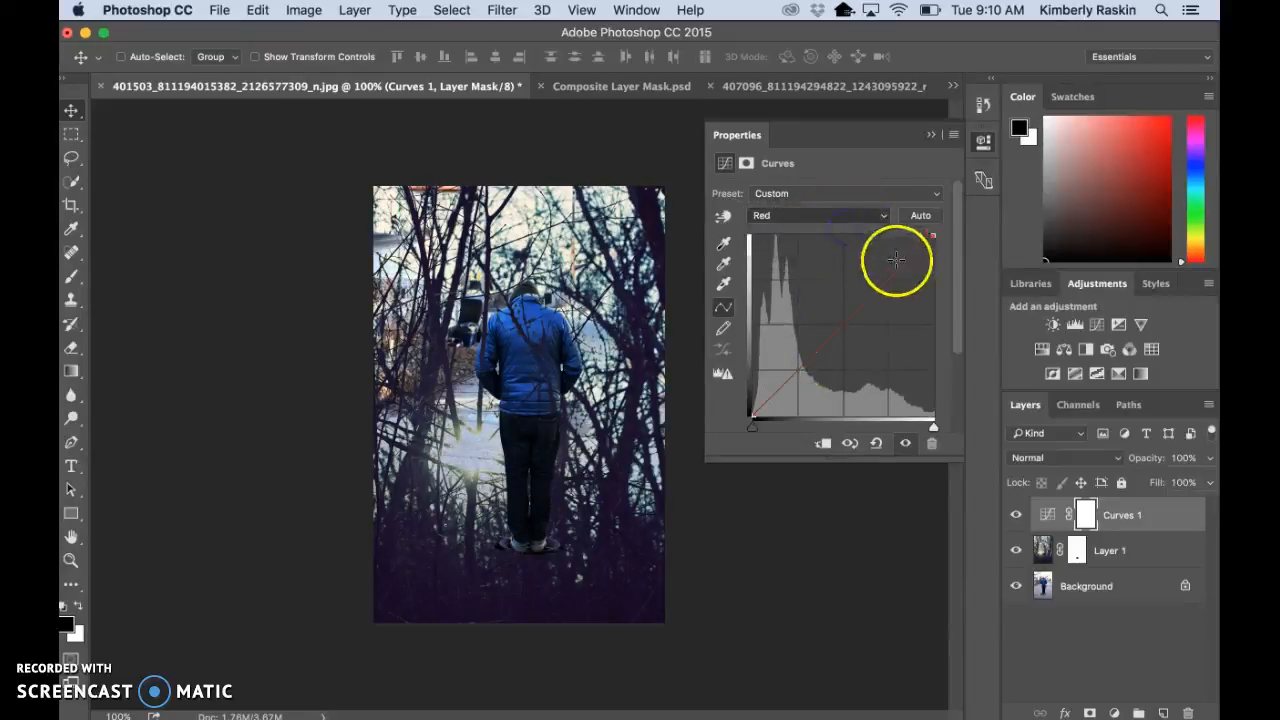
mouse_move(890, 282)
mouse_down()
mouse_move(876, 264)
mouse_move(896, 285)
mouse_up()
drag(806, 371, 794, 367)
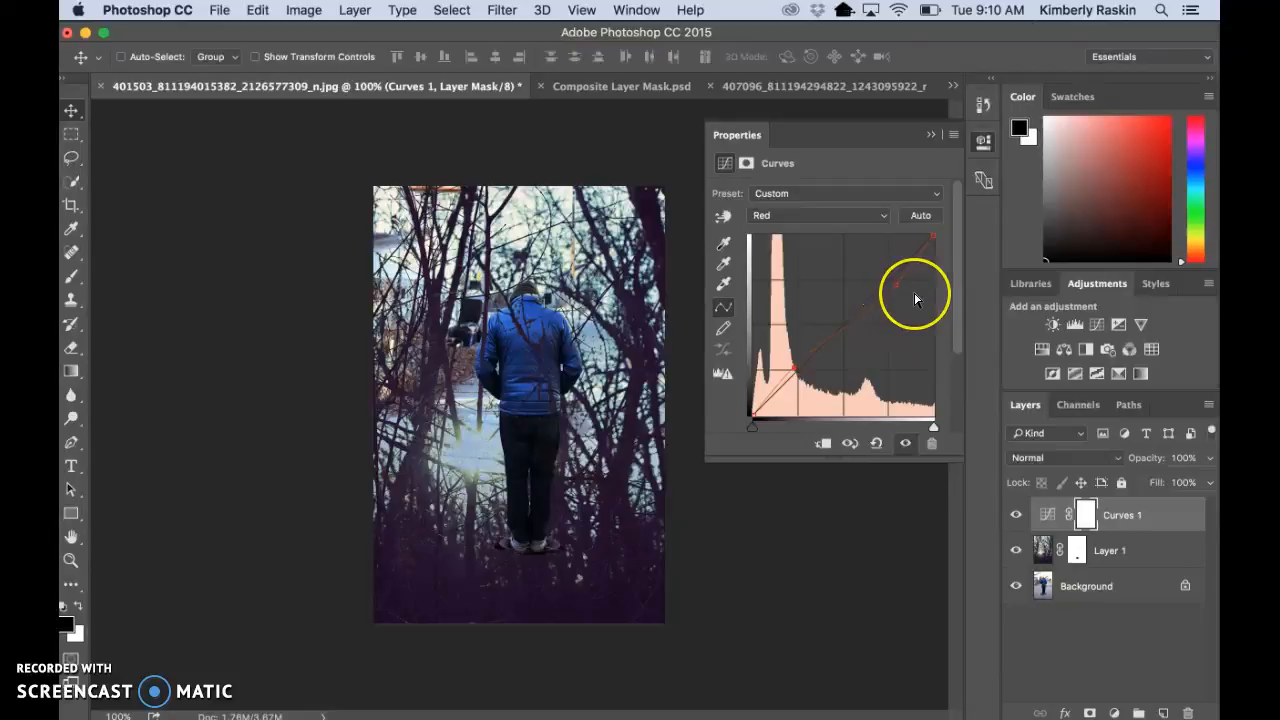
In the Curves adjustment's Green channel, raise the highlights slightly and lower the shadows slightly
click(814, 217)
click(813, 227)
click(889, 277)
mouse_move(889, 277)
mouse_down()
mouse_move(877, 271)
mouse_move(891, 275)
mouse_up()
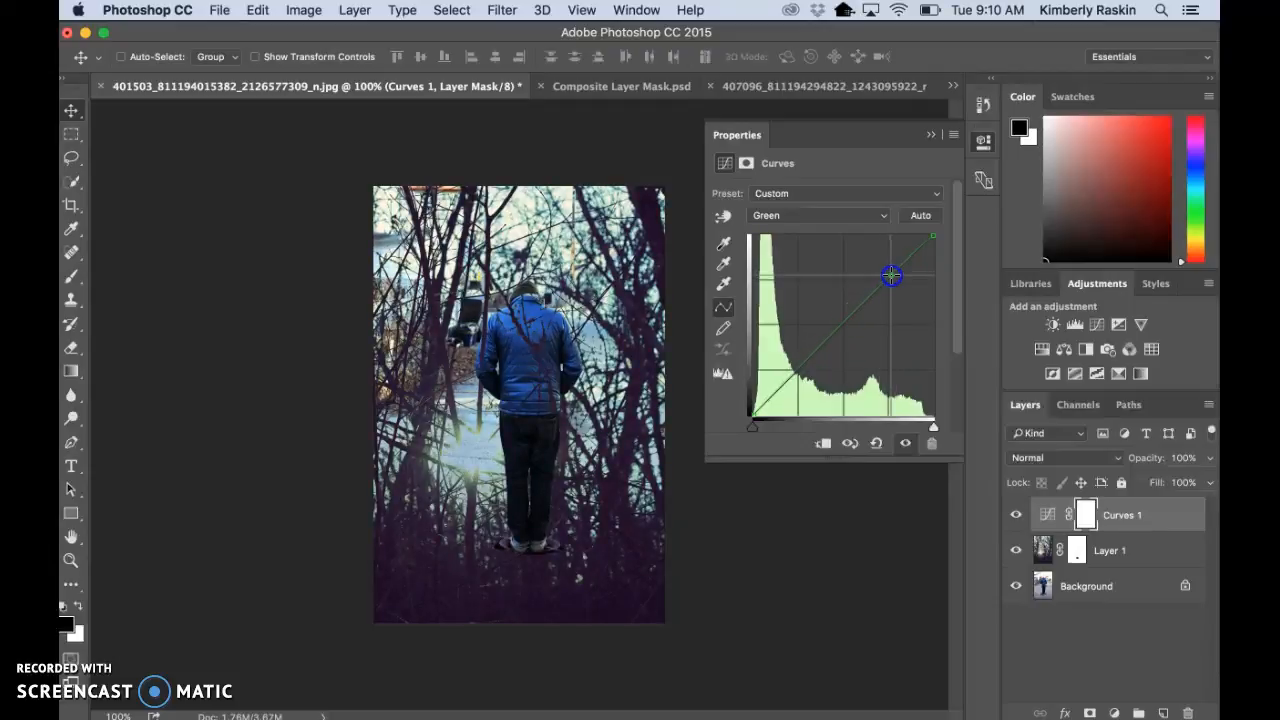
click(796, 370)
drag(796, 370, 797, 372)
In the Curves adjustment's Blue channel, lower the highlights and raise the shadows slightly, then compare the image with and without the adjustment
click(815, 215)
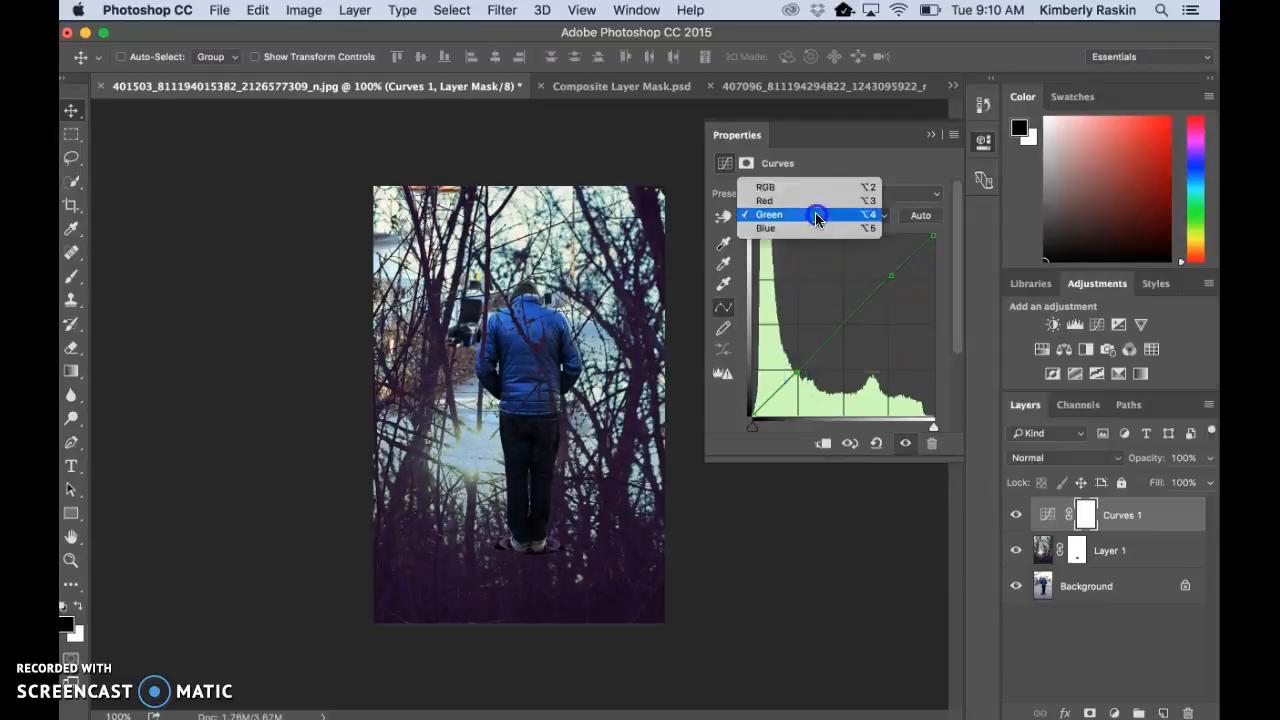
click(818, 228)
click(889, 277)
mouse_move(889, 277)
mouse_down()
mouse_move(903, 286)
mouse_move(892, 284)
mouse_up()
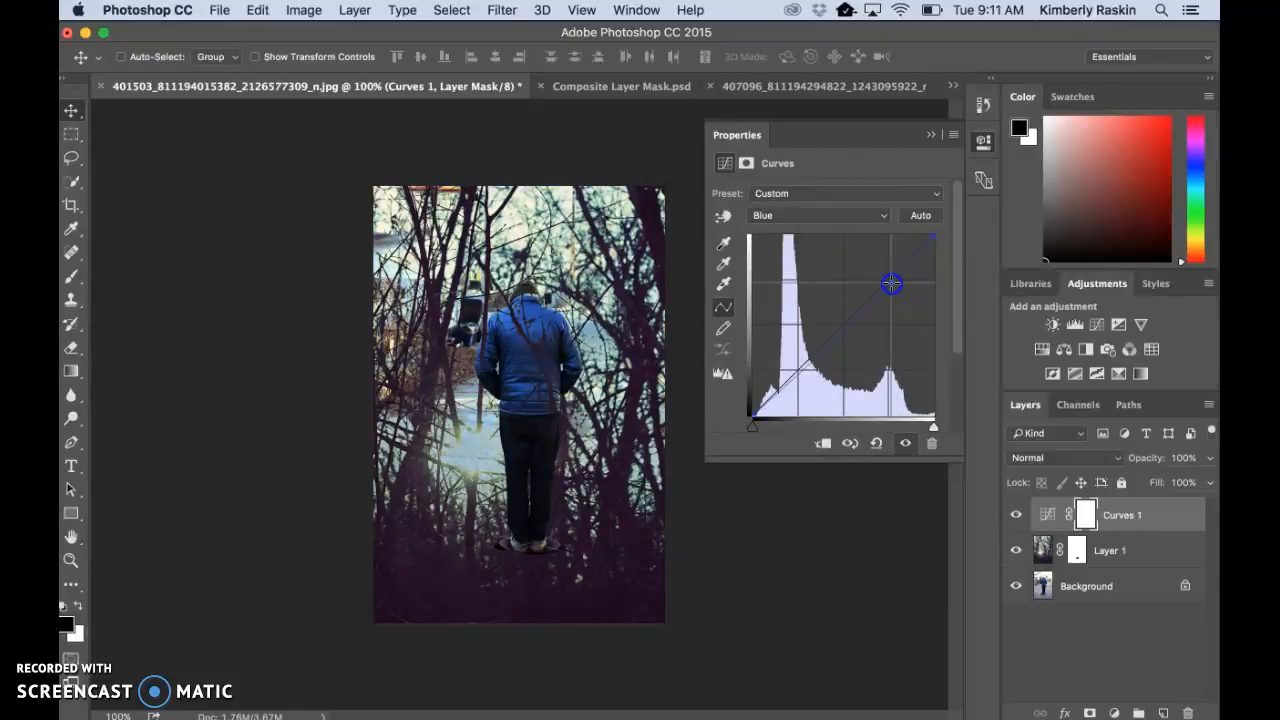
click(800, 373)
drag(800, 373, 794, 369)
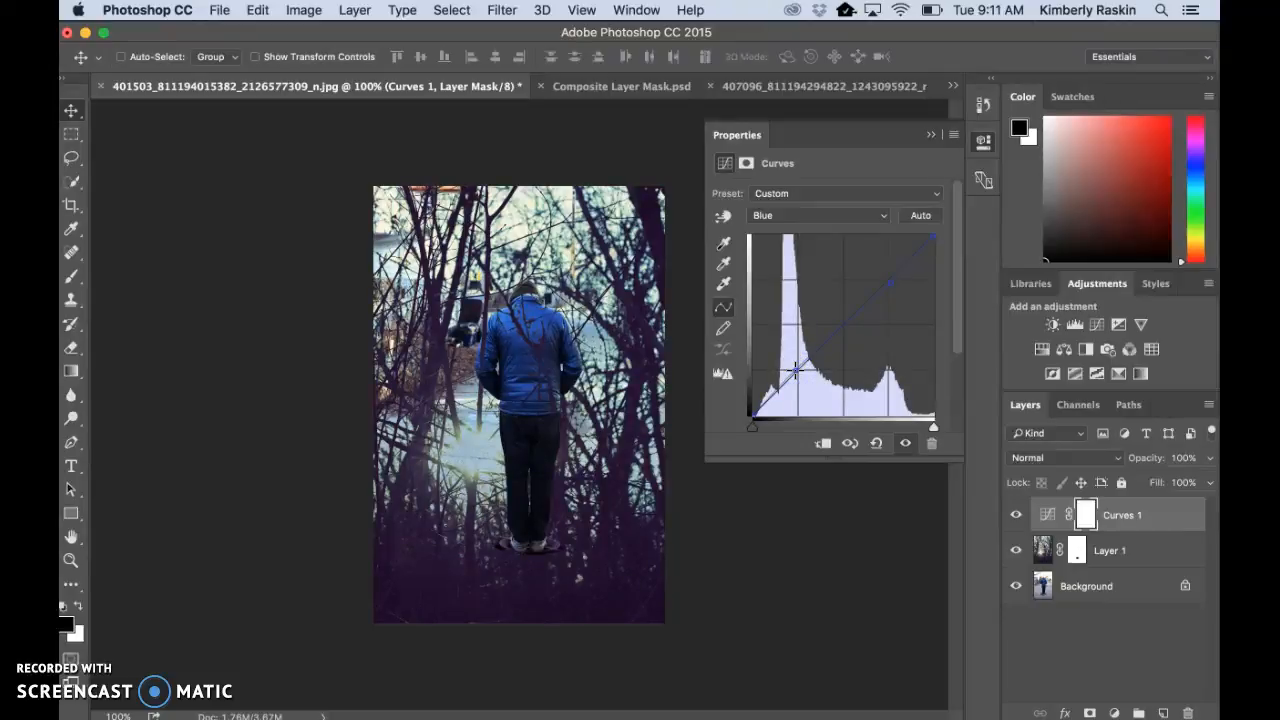
click(1015, 515)
click(1015, 515)
Add a Vibrance adjustment layer, test strong settings, and settle on Vibrance +2 and Saturation +1
click(1141, 325)
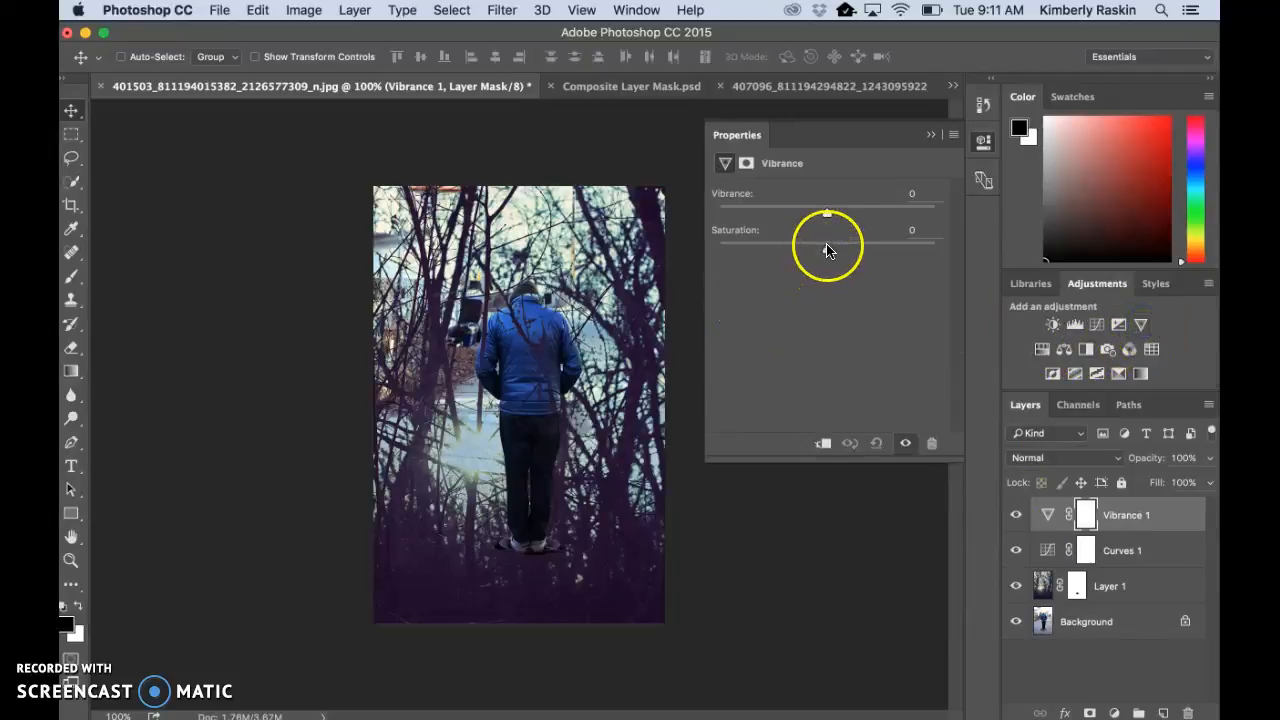
drag(827, 250, 924, 259)
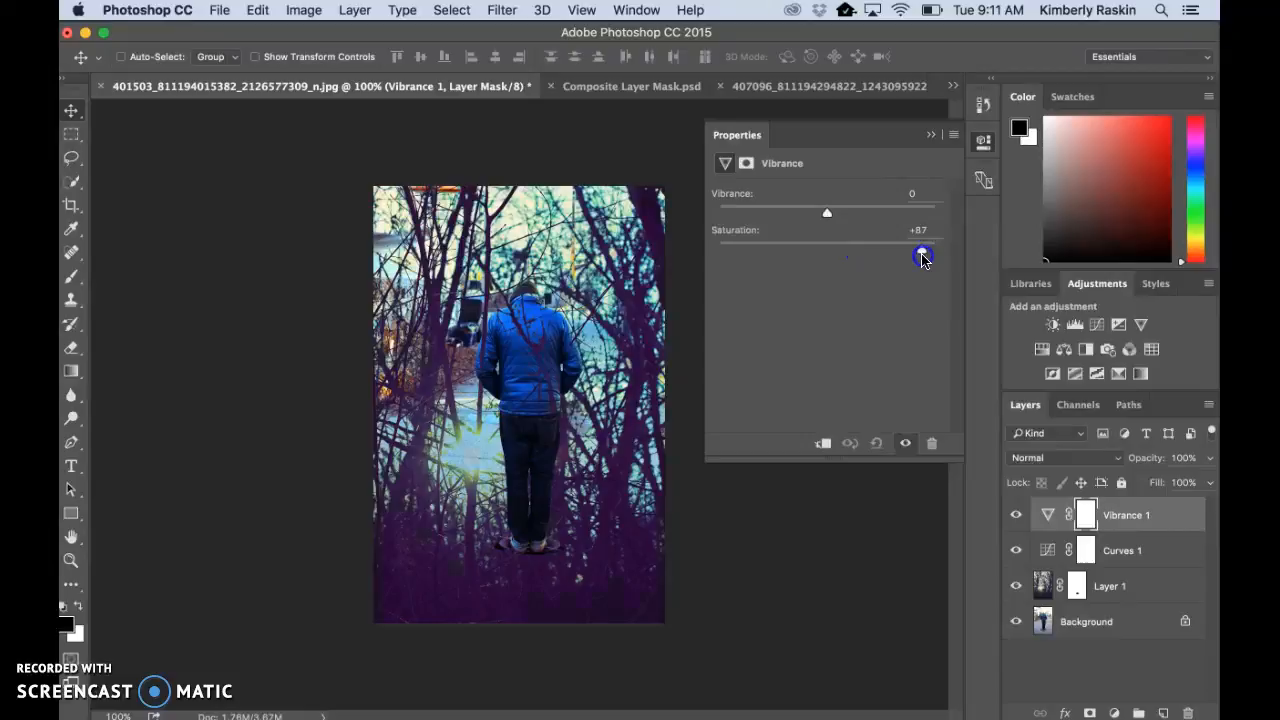
drag(887, 259, 924, 225)
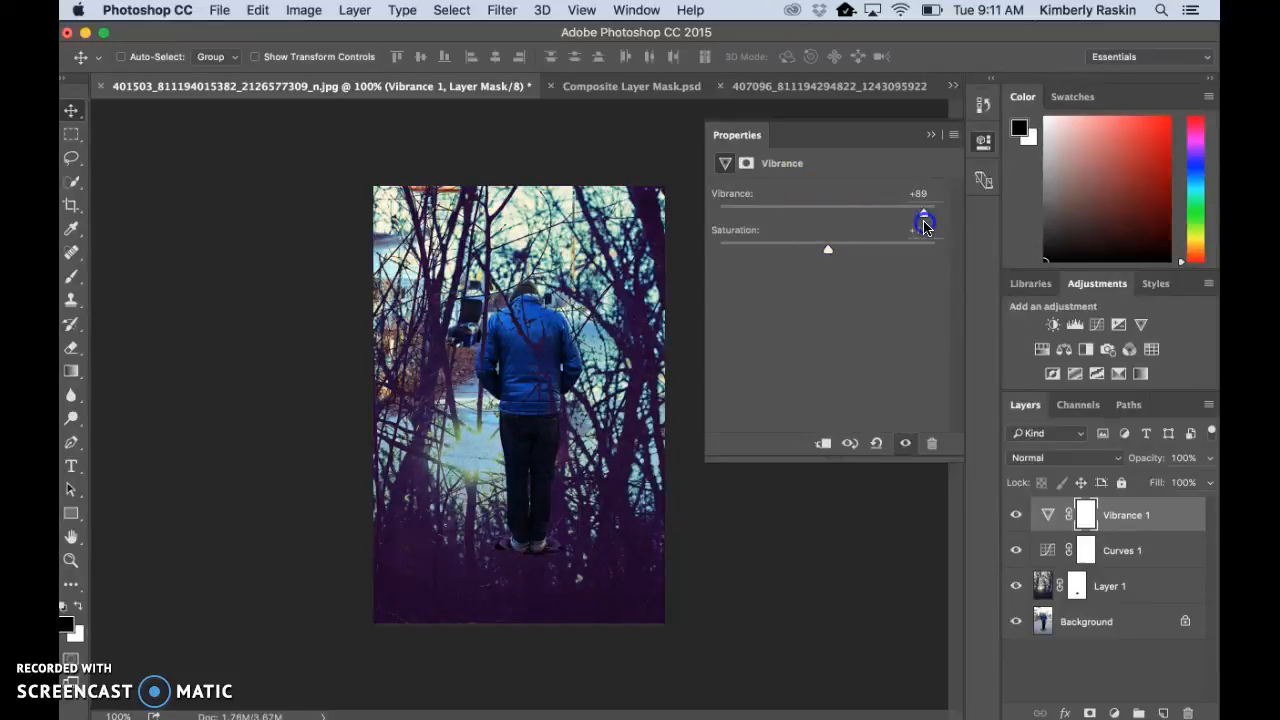
drag(915, 226, 828, 211)
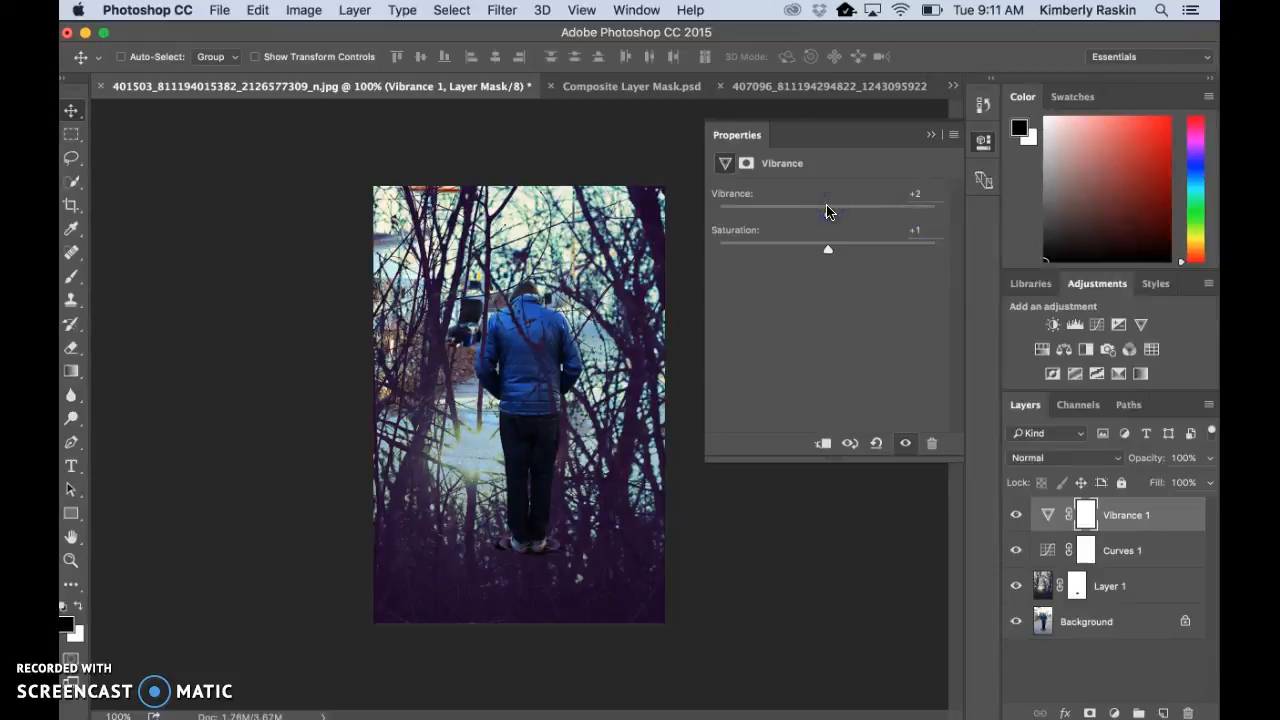